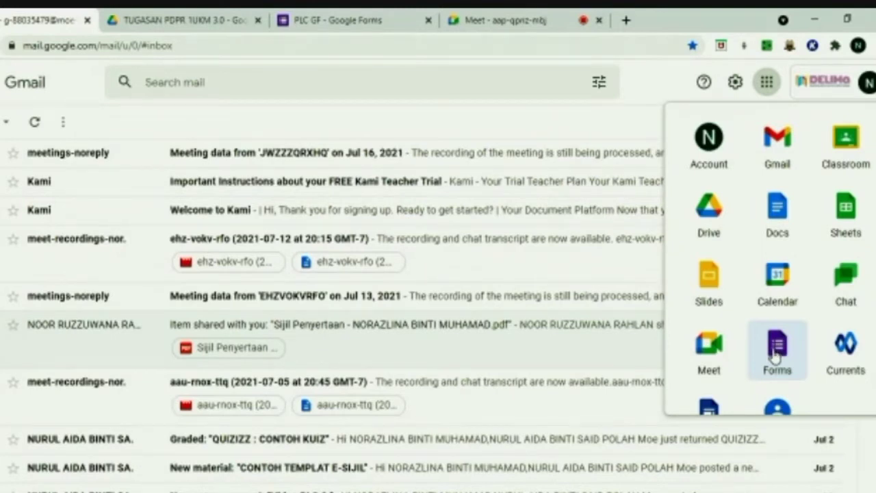
Step: Switch to the PLC GF form and check the question type options of the TARIKH TUGASAN DIBERI question
{"action": "left_click", "coordinate": [359, 21]}
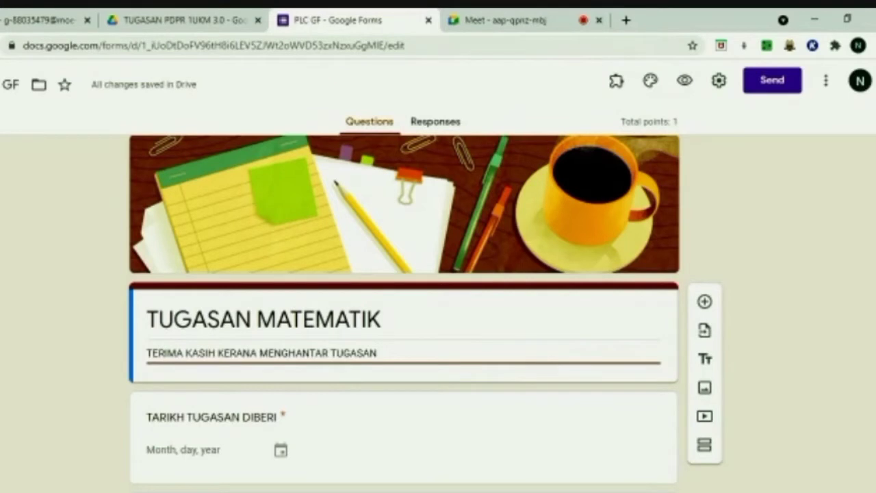
{"action": "scroll", "coordinate": [404, 312], "scroll_direction": "down", "scroll_amount": 3}
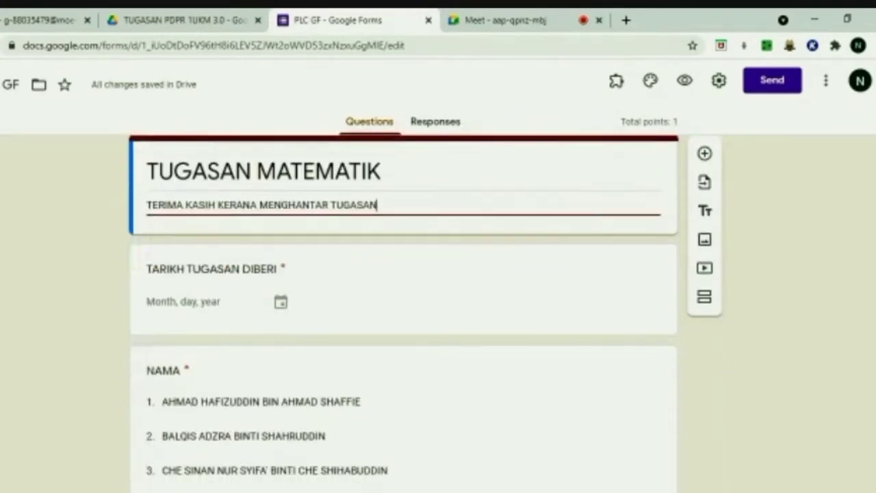
{"action": "scroll", "coordinate": [776, 173], "scroll_direction": "down", "scroll_amount": 1}
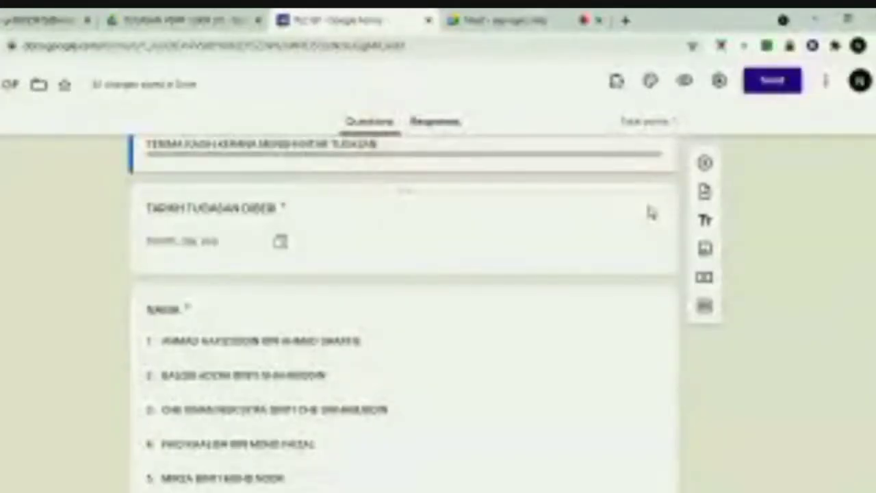
{"action": "left_click", "coordinate": [650, 214]}
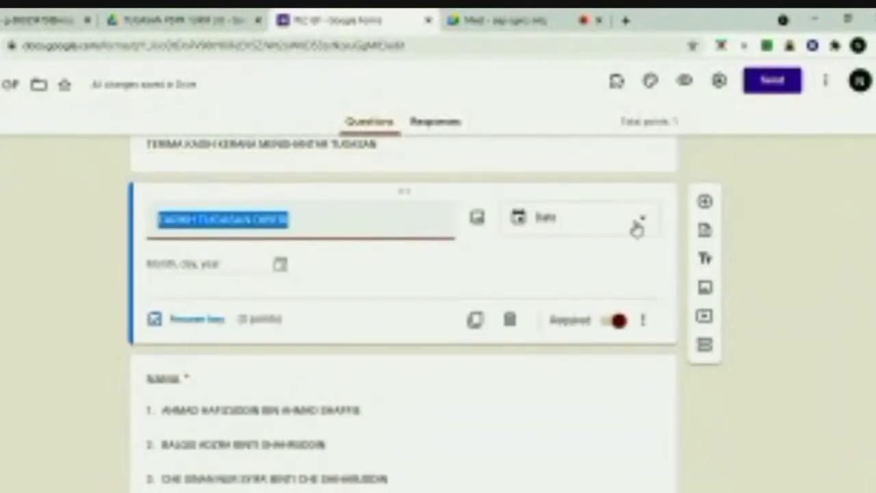
{"action": "left_click", "coordinate": [637, 225]}
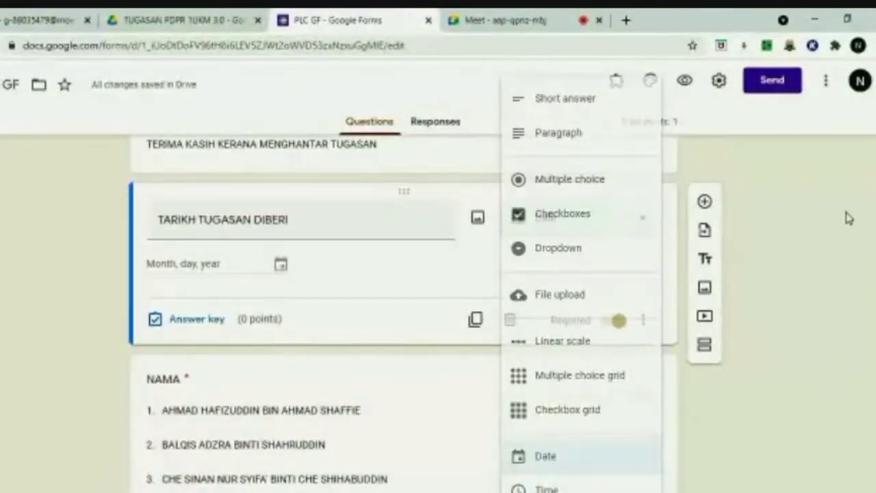
{"action": "key", "text": "Escape"}
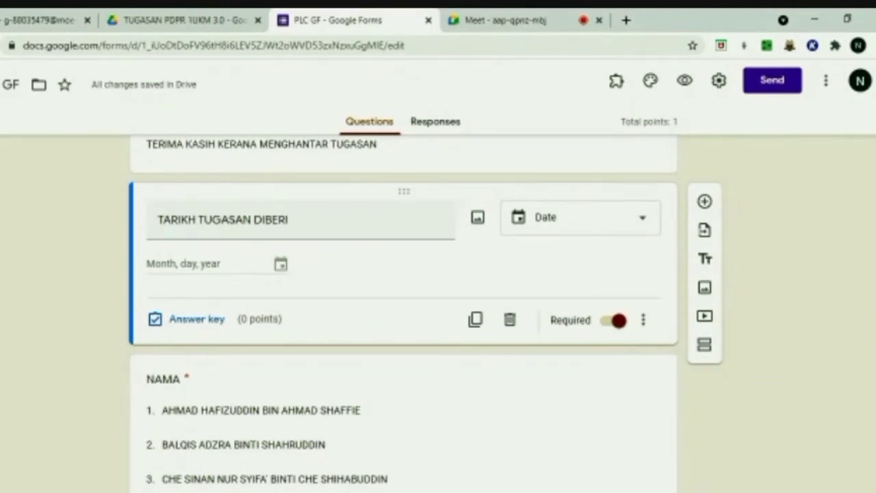
Step: Examine the NAMA dropdown question and review its full list of student name options
{"action": "scroll", "coordinate": [404, 308], "scroll_direction": "down", "scroll_amount": 3}
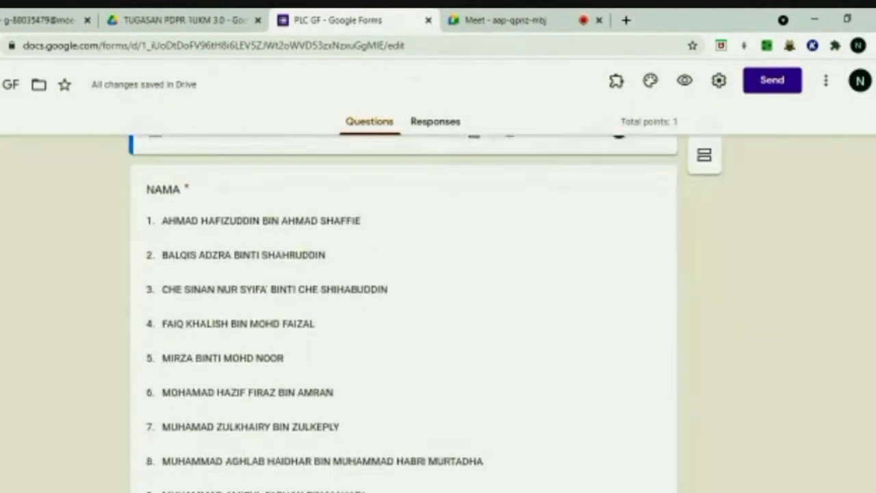
{"action": "scroll", "coordinate": [404, 313], "scroll_direction": "down", "scroll_amount": 1}
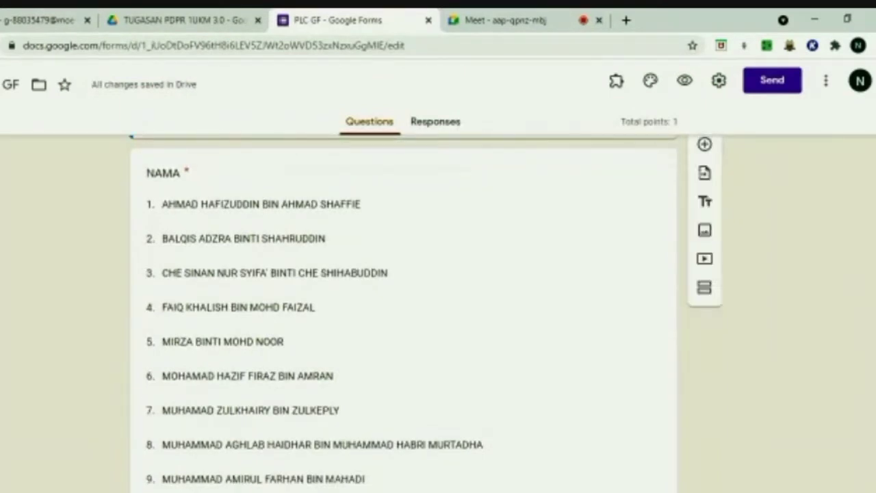
{"action": "left_click", "coordinate": [552, 189]}
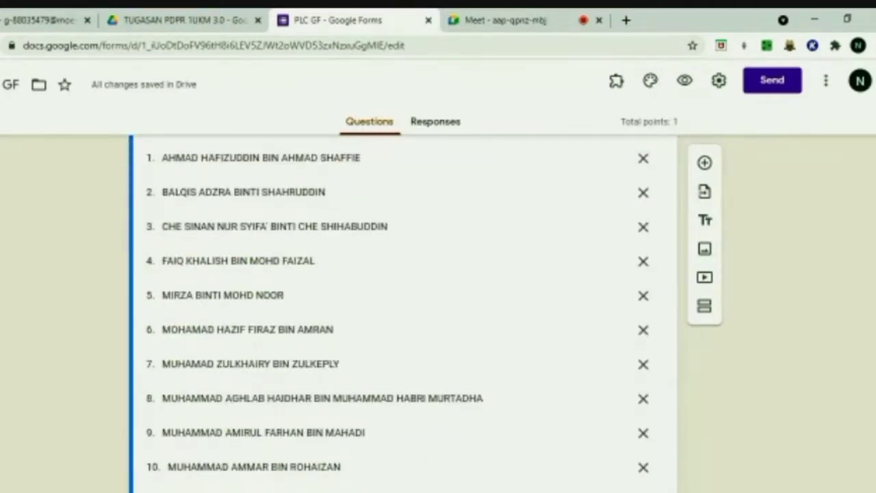
{"action": "scroll", "coordinate": [404, 308], "scroll_direction": "up", "scroll_amount": 2}
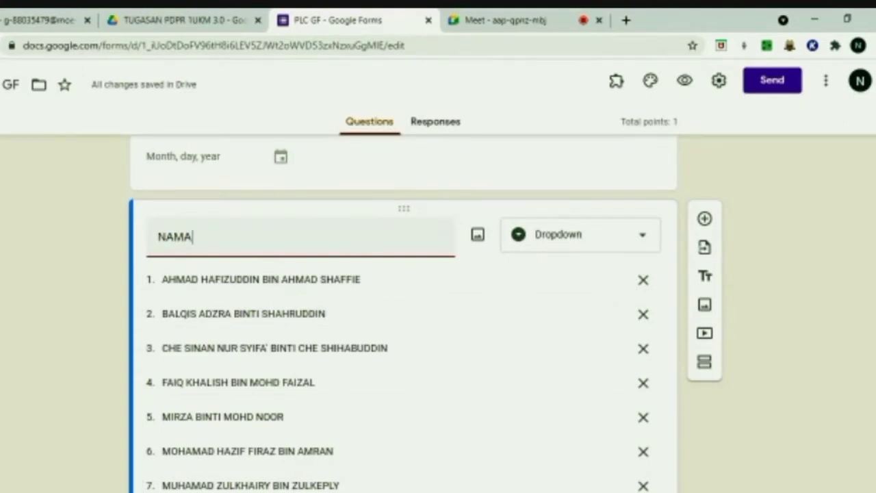
{"action": "scroll", "coordinate": [404, 315], "scroll_direction": "down", "scroll_amount": 3}
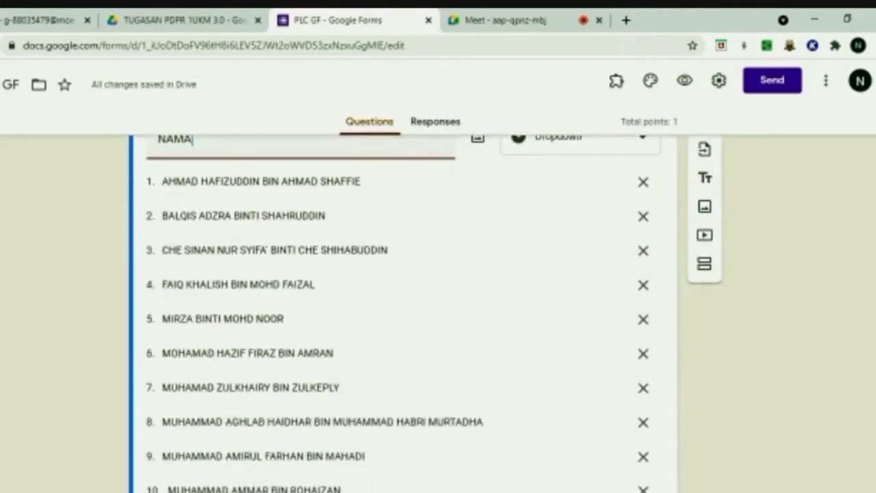
{"action": "scroll", "coordinate": [404, 315], "scroll_direction": "down", "scroll_amount": 6}
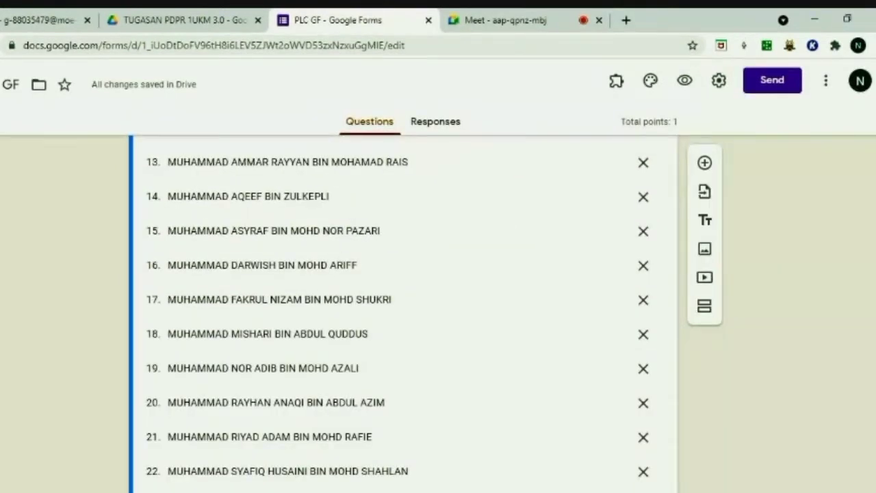
{"action": "scroll", "coordinate": [404, 315], "scroll_direction": "down", "scroll_amount": 1}
{"action": "scroll", "coordinate": [404, 315], "scroll_direction": "down", "scroll_amount": 6}
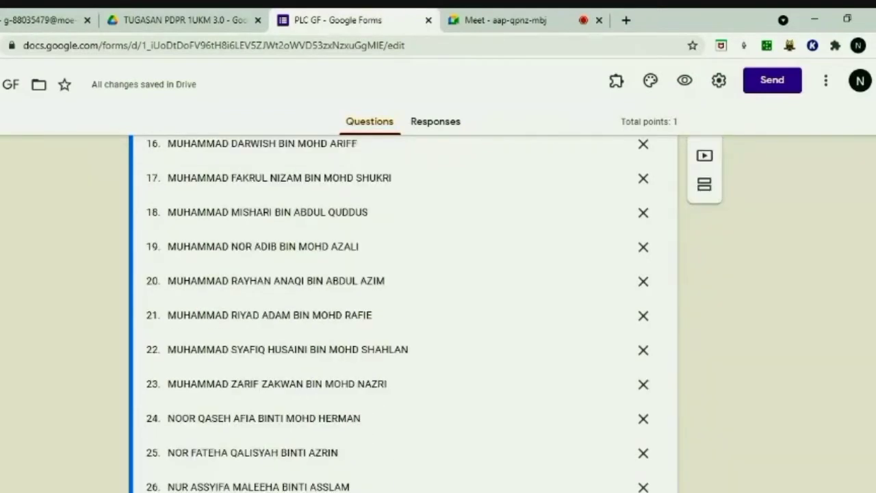
{"action": "scroll", "coordinate": [769, 487], "scroll_direction": "down", "scroll_amount": 7}
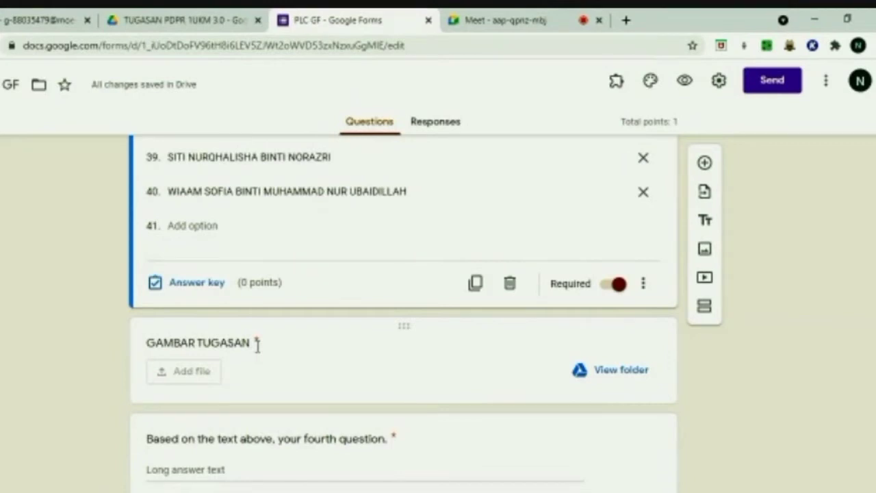
Step: Set the maximum number of files for the GAMBAR TUGASAN upload question to 5
{"action": "left_click", "coordinate": [643, 344]}
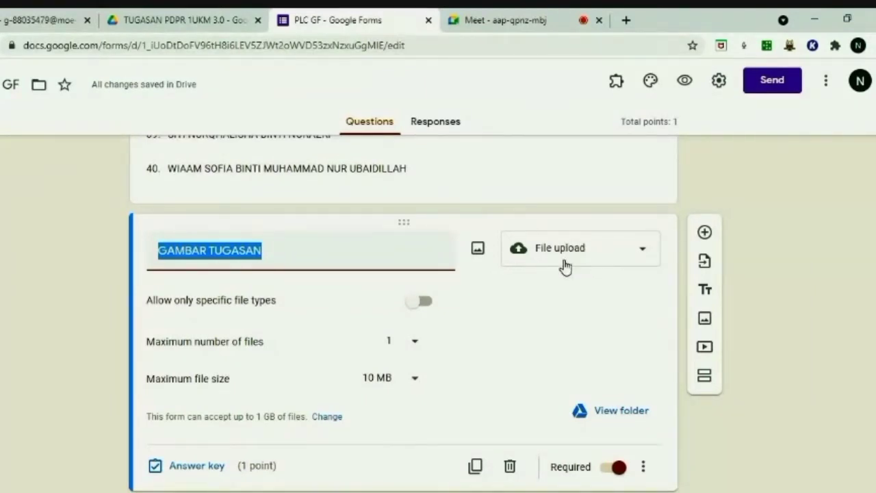
{"action": "left_click", "coordinate": [415, 344]}
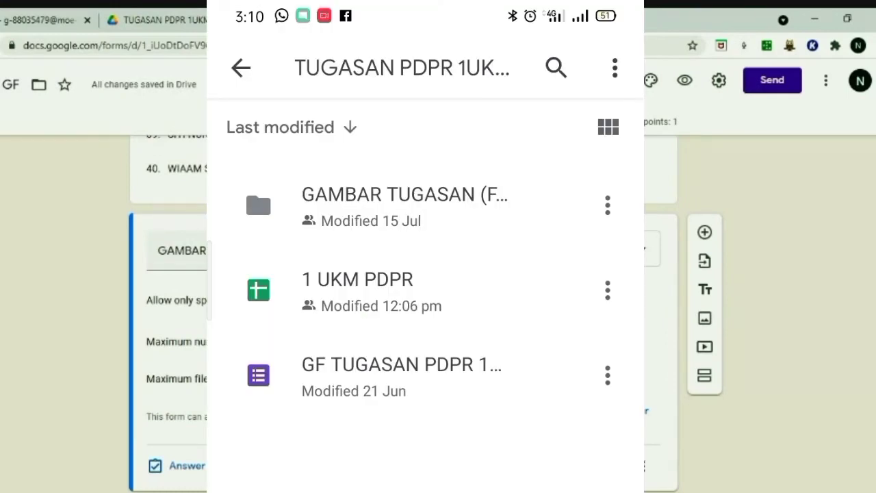
Step: In Google Drive on the phone, open the GAMBAR TUGASAN folder and inspect the uploaded picture 20210714_120843 and its file name
{"action": "left_click", "coordinate": [518, 205]}
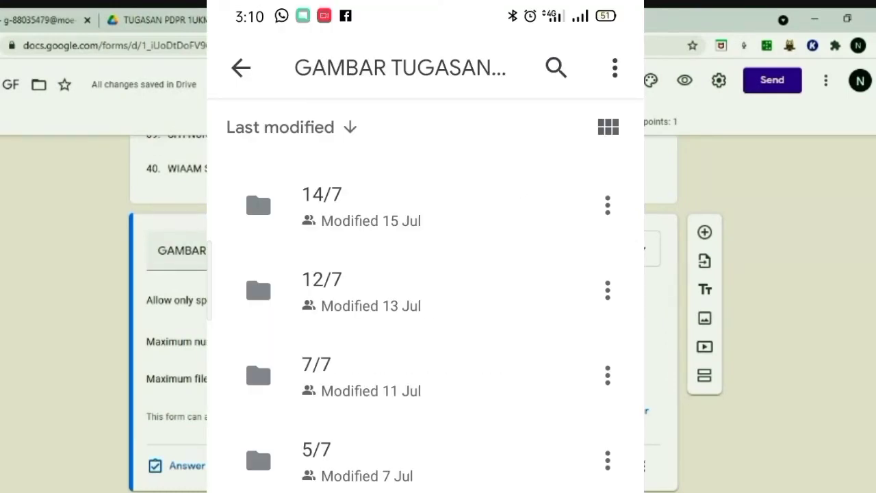
{"action": "scroll", "coordinate": [546, 229], "scroll_direction": "down", "scroll_amount": 10}
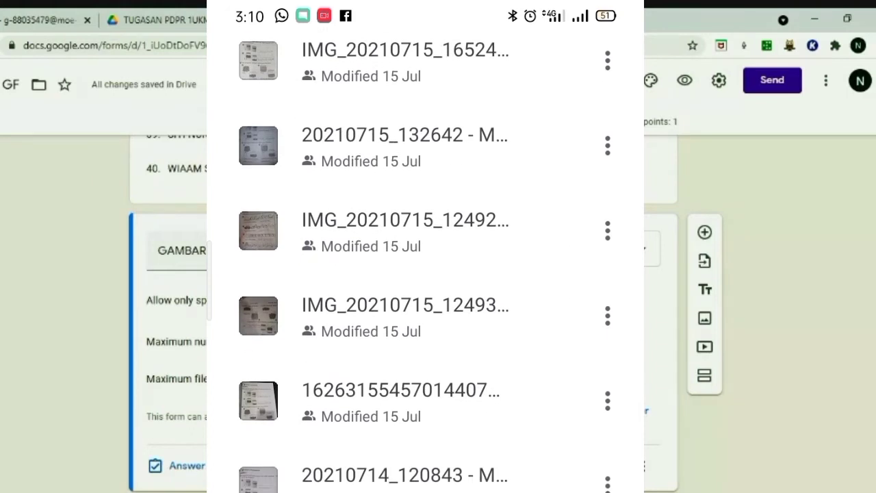
{"action": "left_click", "coordinate": [411, 475]}
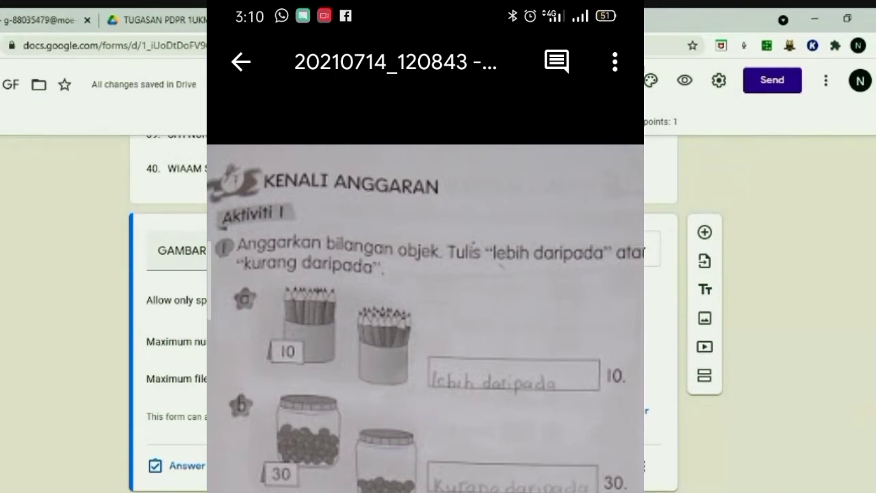
{"action": "left_click", "coordinate": [614, 61]}
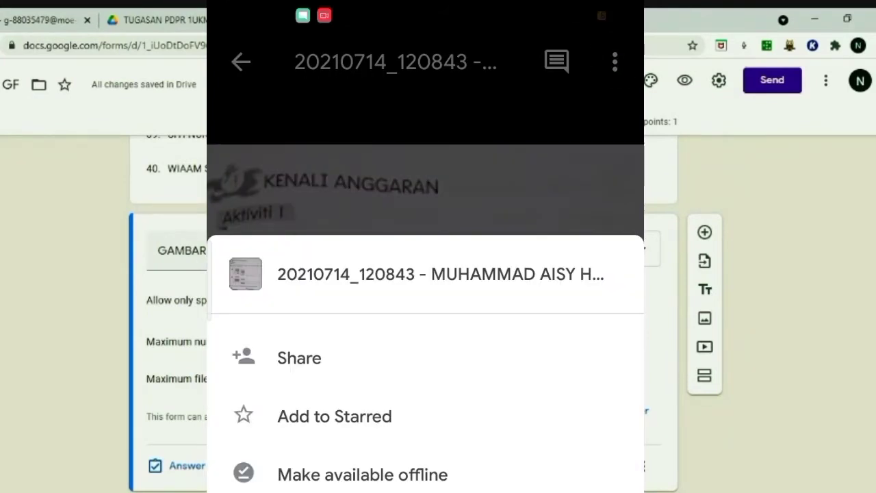
{"action": "left_click_drag", "start_coordinate": [619, 275], "coordinate": [581, 257]}
{"action": "left_click", "coordinate": [546, 306]}
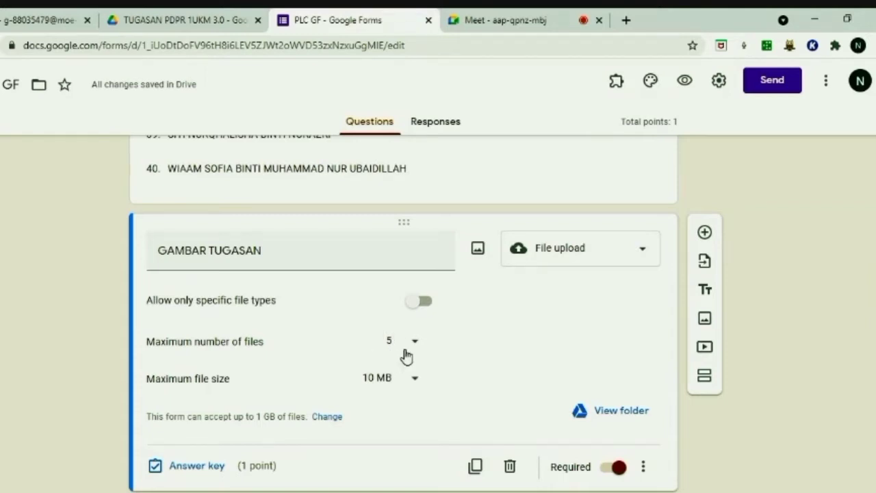
Step: Choose 10 MB as the maximum file size for the GAMBAR TUGASAN upload question
{"action": "left_click", "coordinate": [393, 380]}
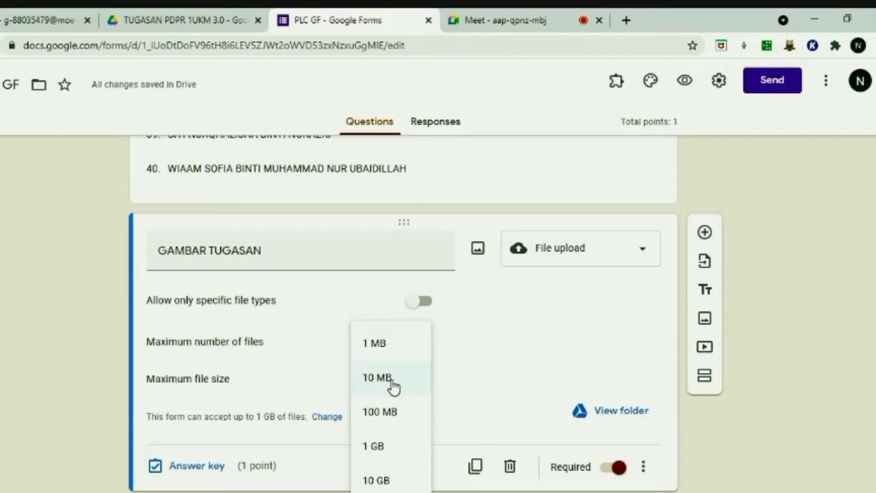
{"action": "left_click", "coordinate": [403, 385]}
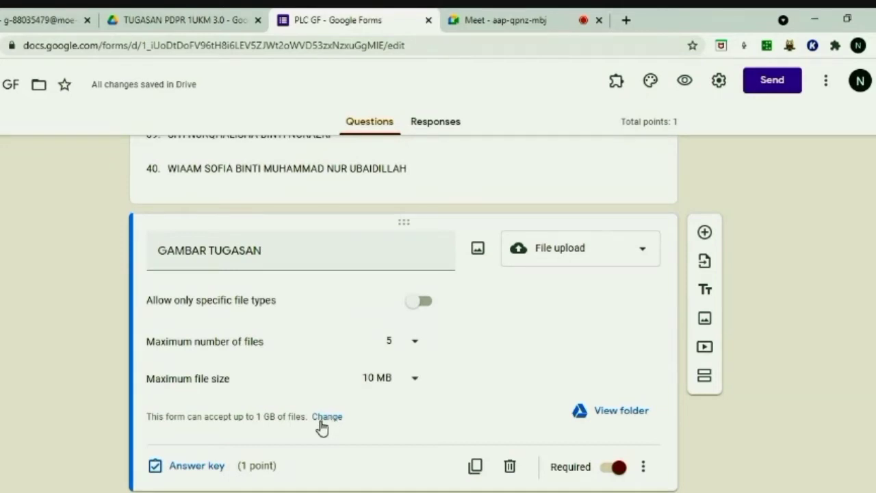
Step: Open the form settings from the upload limit and keep responses restricted to Ministry Of Education Malaysia users and trusted organizations
{"action": "left_click", "coordinate": [327, 419]}
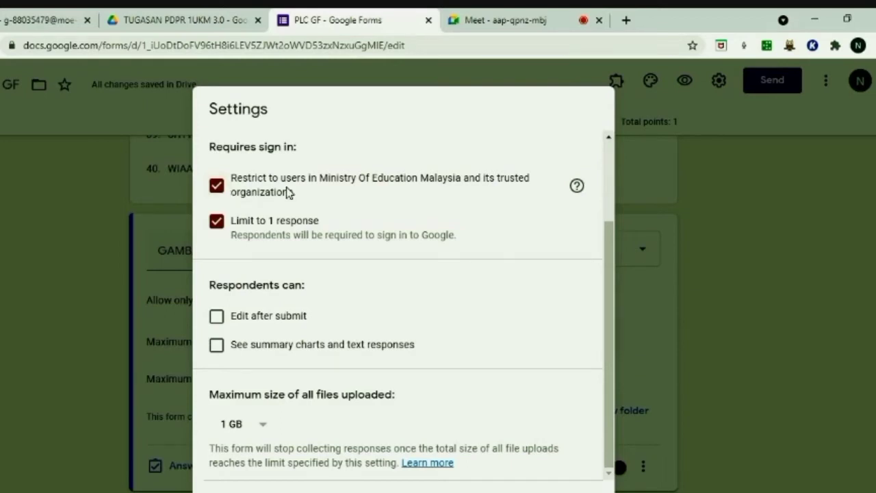
{"action": "left_click", "coordinate": [217, 185]}
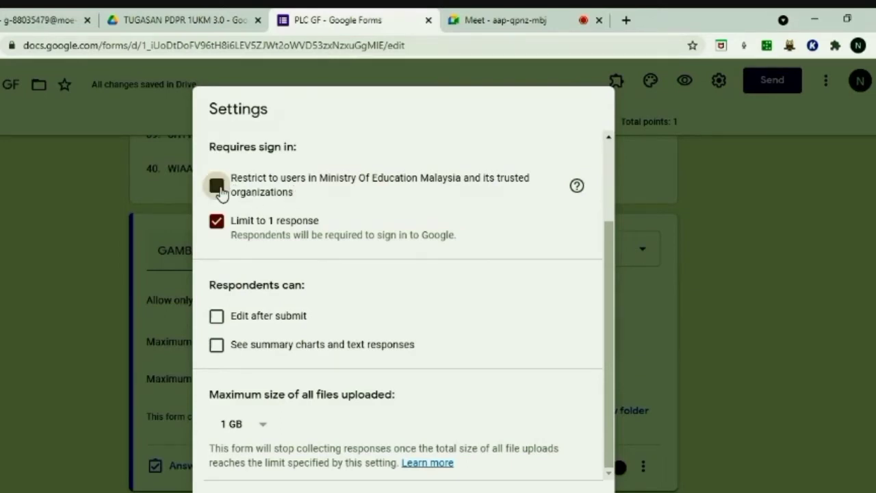
{"action": "left_click", "coordinate": [217, 187]}
{"action": "left_click", "coordinate": [219, 188]}
{"action": "left_click", "coordinate": [217, 186]}
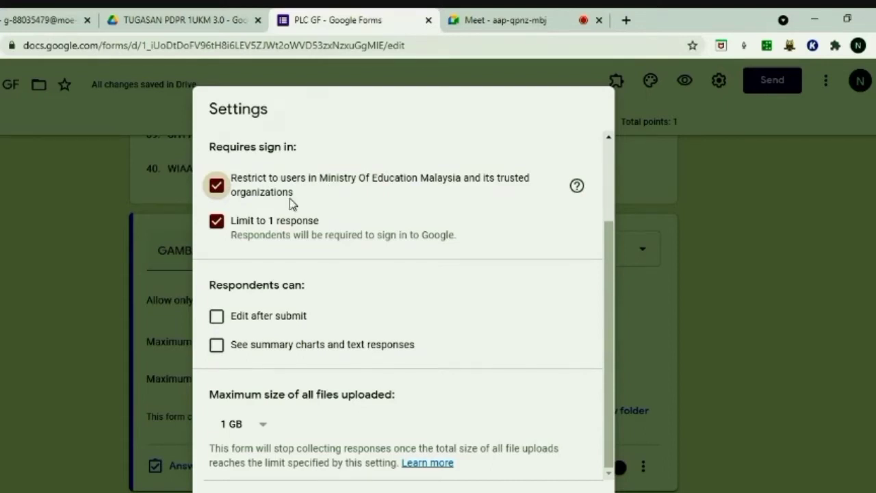
Step: Turn off the limit of 1 response and allow respondents to edit after submit
{"action": "left_click", "coordinate": [215, 224]}
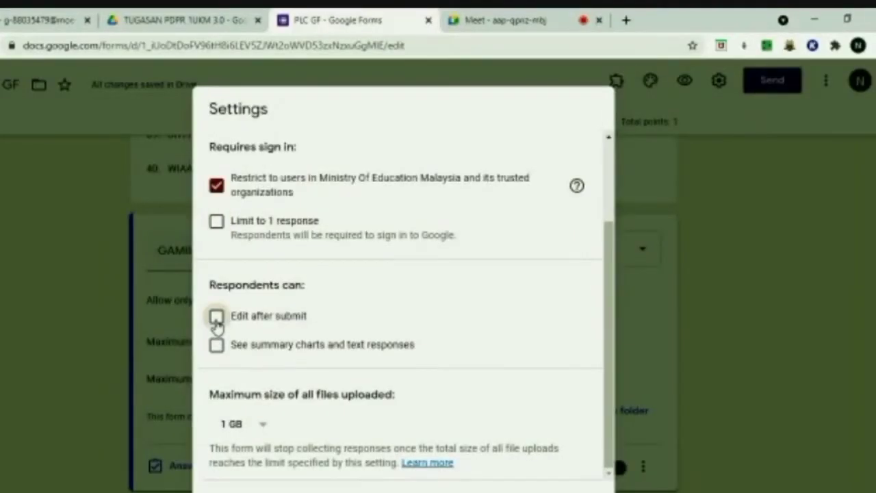
{"action": "left_click", "coordinate": [217, 318]}
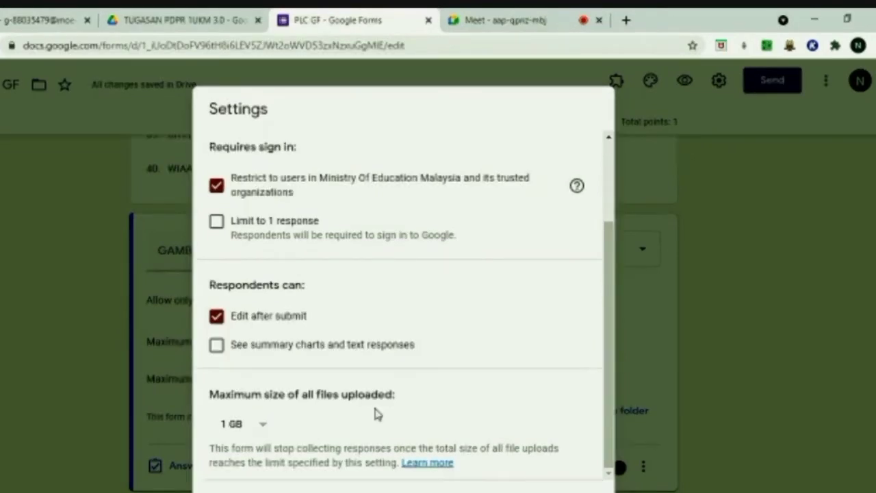
Step: Set the maximum size of all files uploaded to 1 TB and save the form settings
{"action": "left_click", "coordinate": [263, 427]}
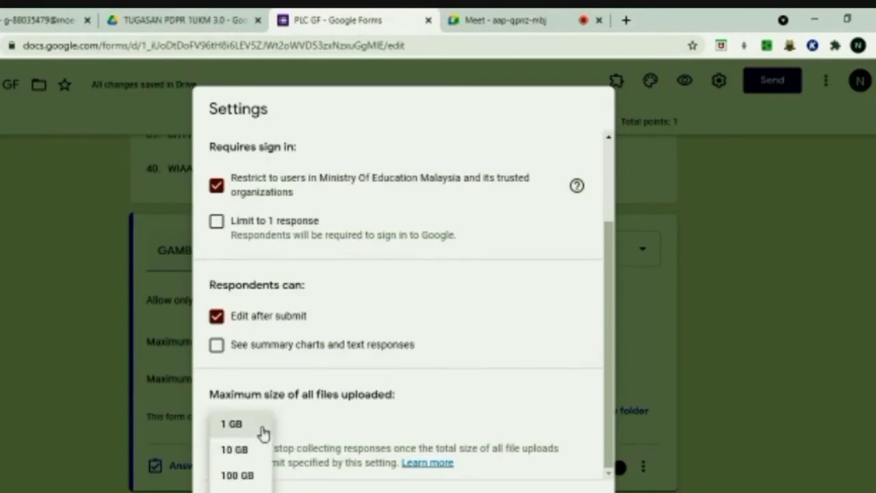
{"action": "left_click", "coordinate": [252, 459]}
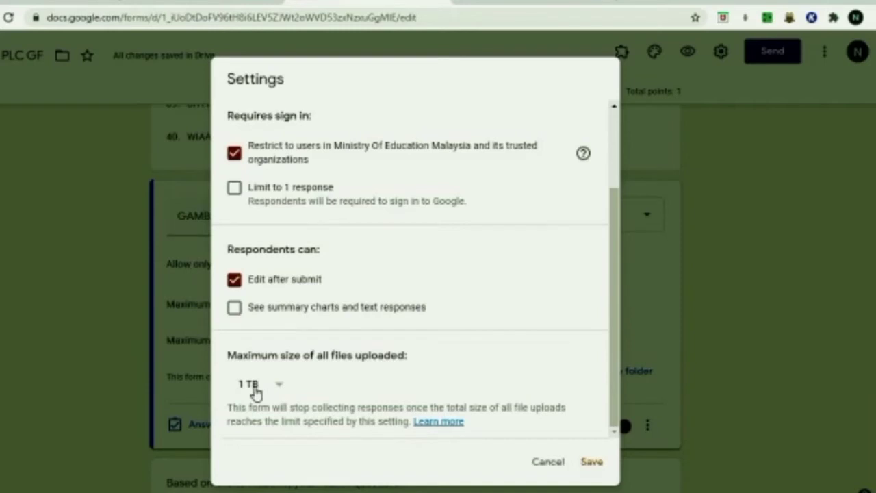
{"action": "left_click", "coordinate": [591, 461]}
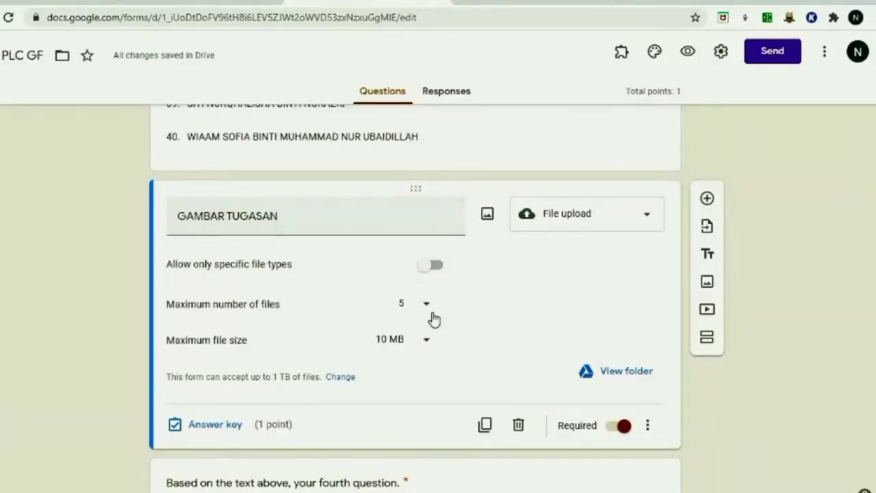
Step: Recheck the total upload size in the form settings and review the form's questions from its header down to NAMA
{"action": "left_click", "coordinate": [341, 377]}
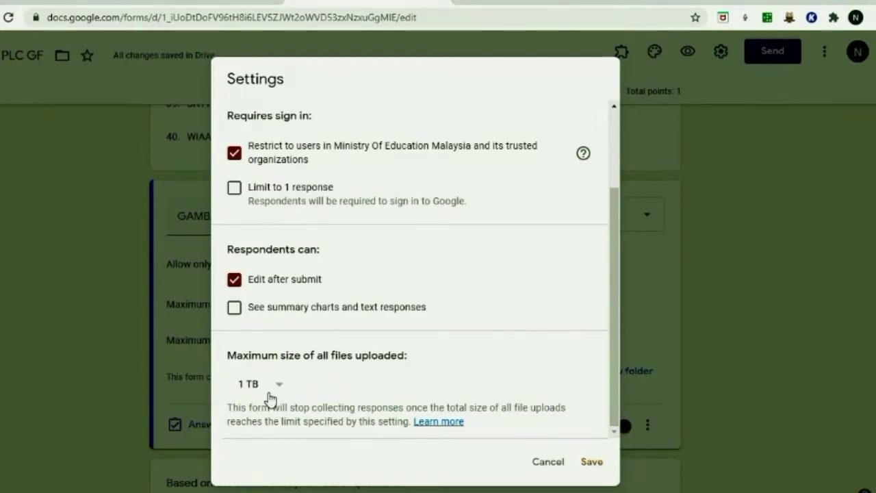
{"action": "left_click", "coordinate": [591, 461]}
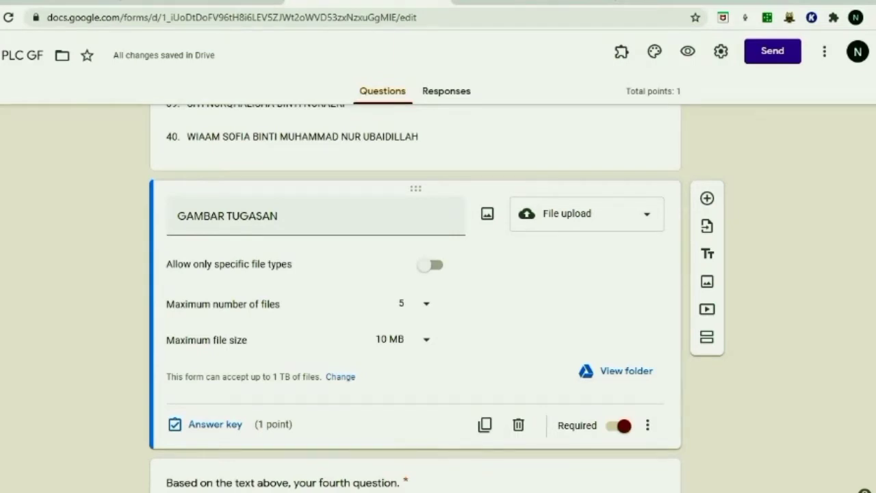
{"action": "scroll", "coordinate": [436, 297], "scroll_direction": "up", "scroll_amount": 1}
{"action": "scroll", "coordinate": [415, 295], "scroll_direction": "up", "scroll_amount": 15}
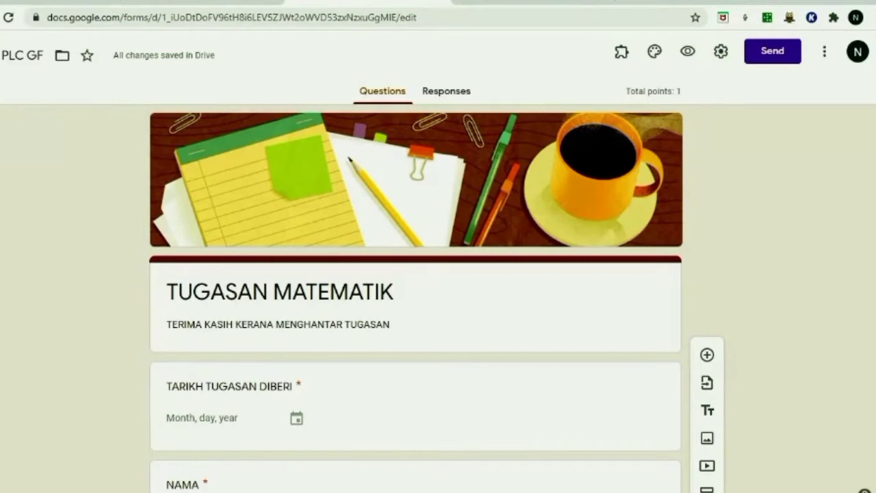
{"action": "scroll", "coordinate": [416, 294], "scroll_direction": "down", "scroll_amount": 3}
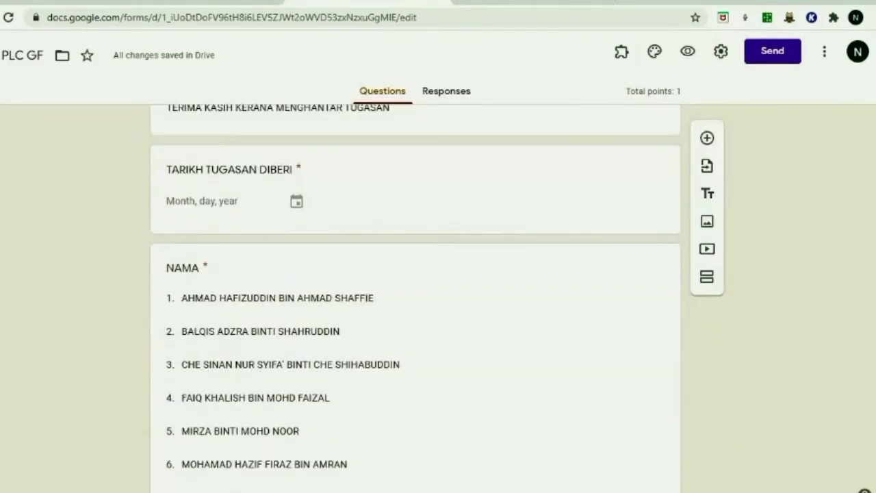
Step: Delete the paragraph question "Based on the text above, your fourth question." and undo the accidental deletion of the GAMBAR TUGASAN question
{"action": "scroll", "coordinate": [415, 294], "scroll_direction": "down", "scroll_amount": 10}
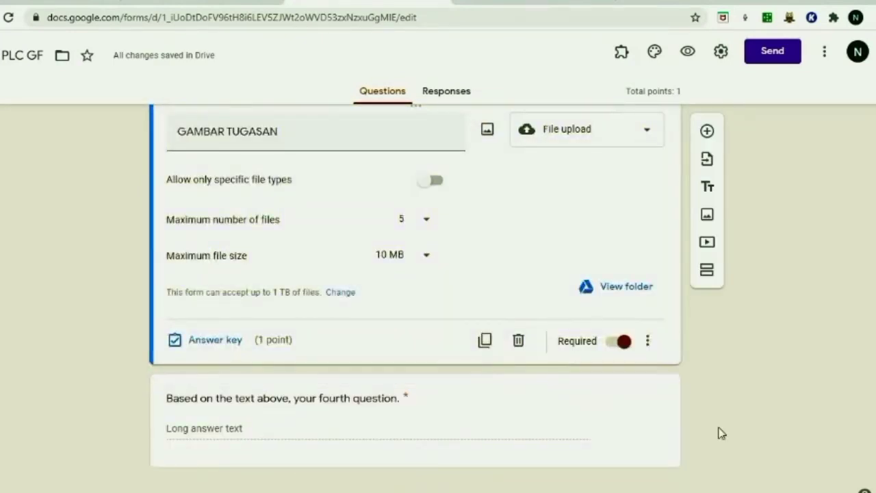
{"action": "left_click", "coordinate": [561, 428]}
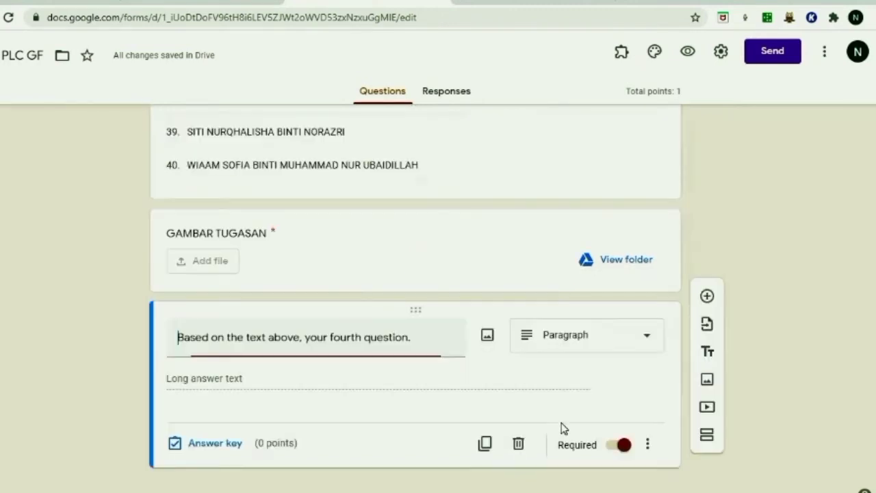
{"action": "left_click", "coordinate": [518, 442]}
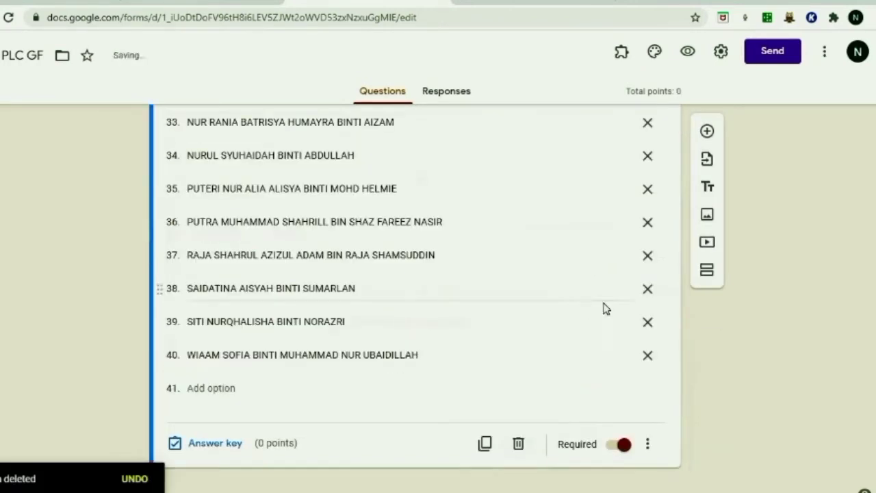
{"action": "left_click", "coordinate": [134, 479]}
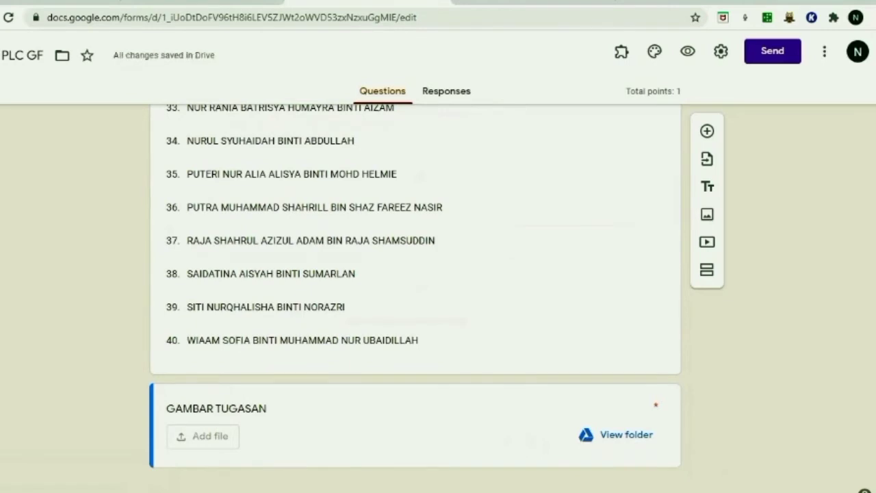
Step: Choose Dropdown as the NAMA question's type and review its list of student name options
{"action": "scroll", "coordinate": [415, 297], "scroll_direction": "up", "scroll_amount": 15}
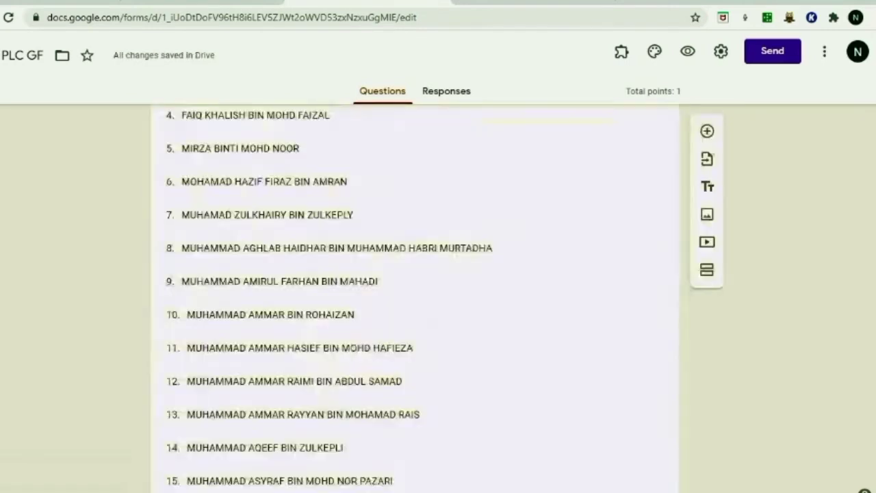
{"action": "scroll", "coordinate": [415, 298], "scroll_direction": "up", "scroll_amount": 1}
{"action": "scroll", "coordinate": [414, 297], "scroll_direction": "up", "scroll_amount": 2}
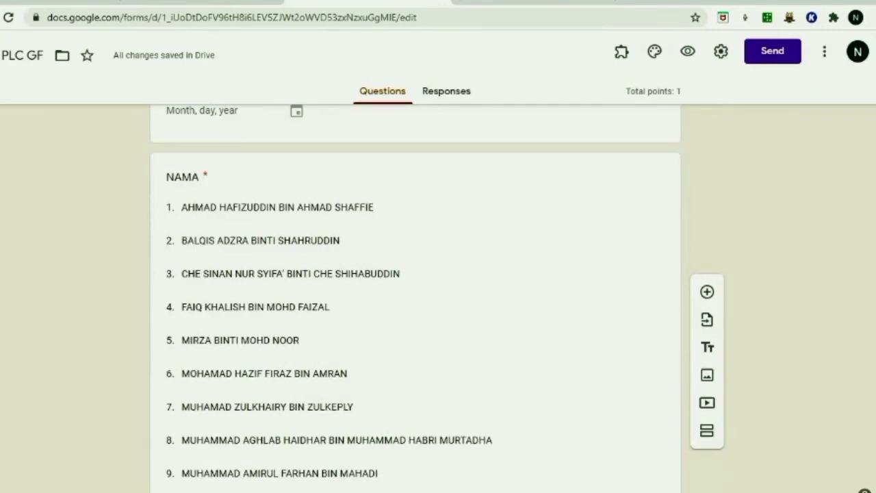
{"action": "left_click", "coordinate": [640, 191]}
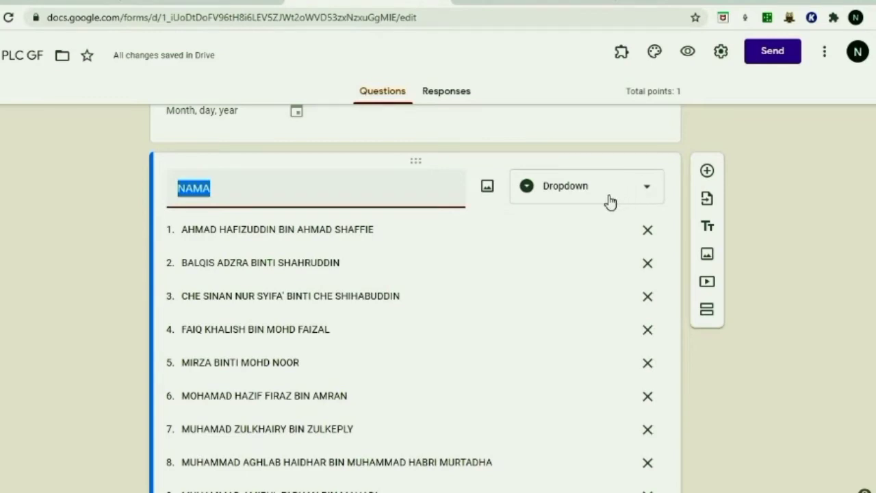
{"action": "left_click", "coordinate": [610, 201]}
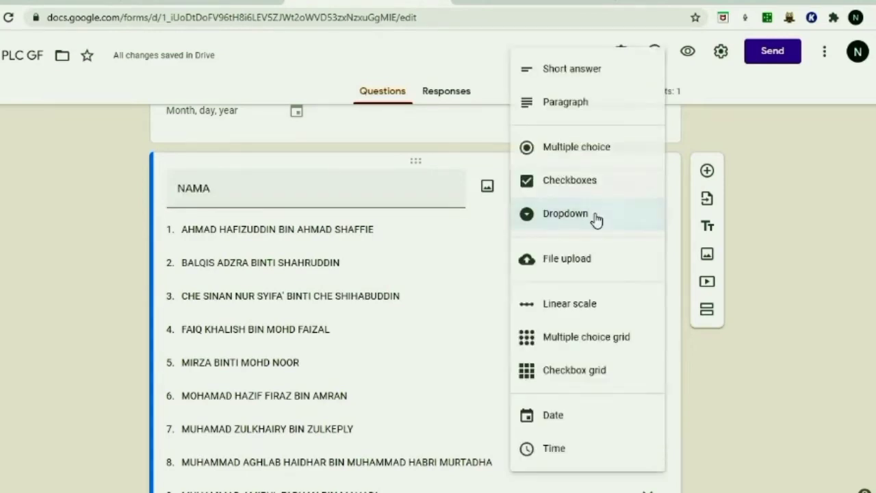
{"action": "left_click", "coordinate": [597, 219]}
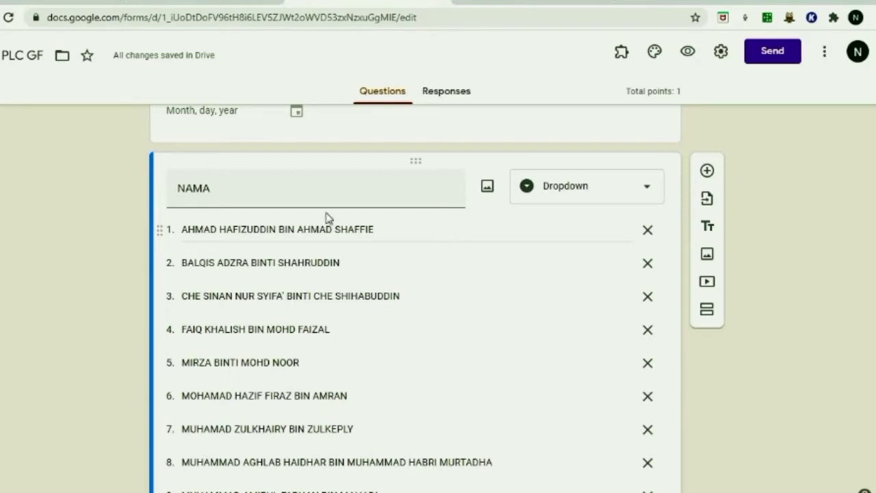
{"action": "left_click", "coordinate": [185, 230]}
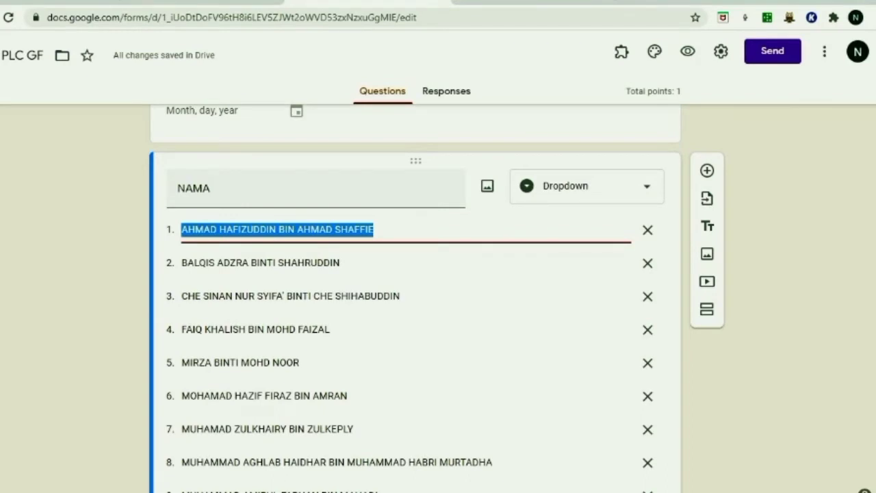
{"action": "scroll", "coordinate": [415, 302], "scroll_direction": "down", "scroll_amount": 8}
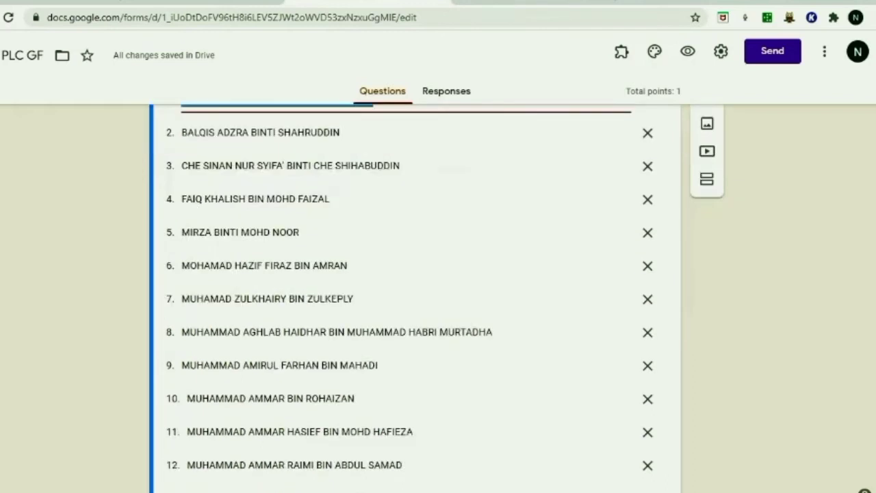
{"action": "scroll", "coordinate": [416, 301], "scroll_direction": "up", "scroll_amount": 7}
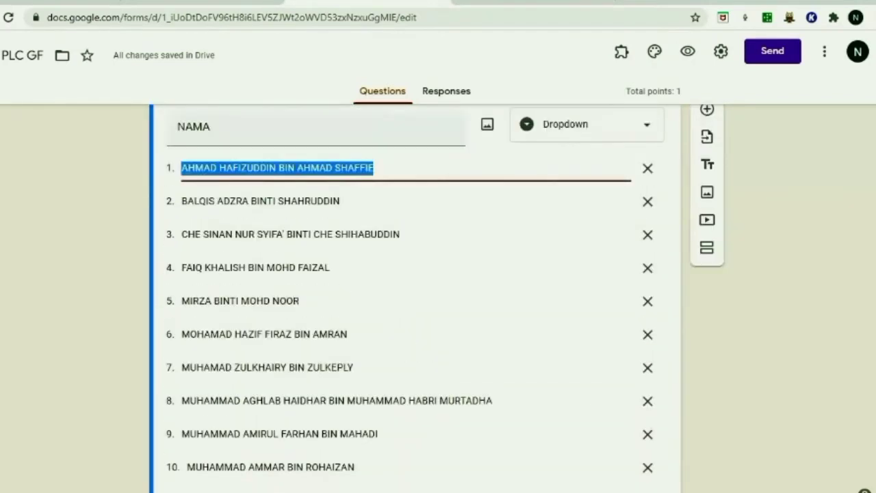
Step: In the form settings, enable the link to submit another response, turn off Make this a quiz, and save
{"action": "scroll", "coordinate": [415, 301], "scroll_direction": "up", "scroll_amount": 2}
{"action": "scroll", "coordinate": [416, 301], "scroll_direction": "up", "scroll_amount": 4}
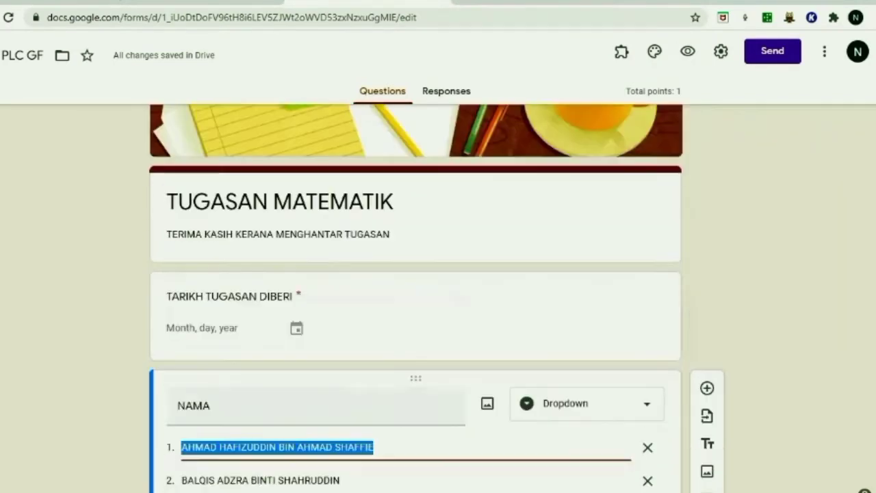
{"action": "scroll", "coordinate": [415, 301], "scroll_direction": "up", "scroll_amount": 1}
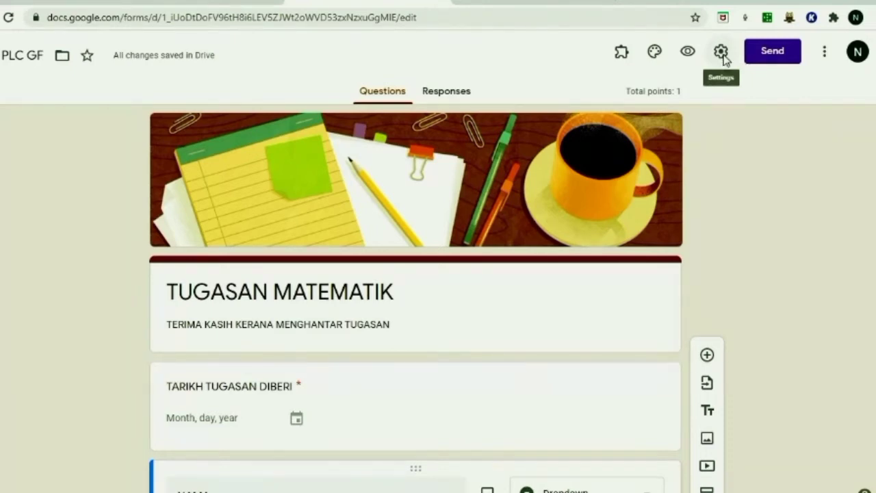
{"action": "left_click", "coordinate": [722, 53]}
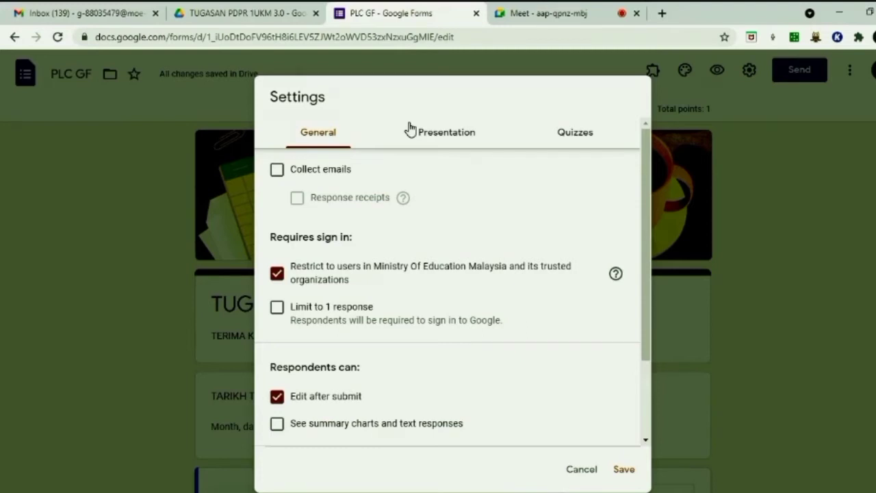
{"action": "left_click", "coordinate": [446, 134]}
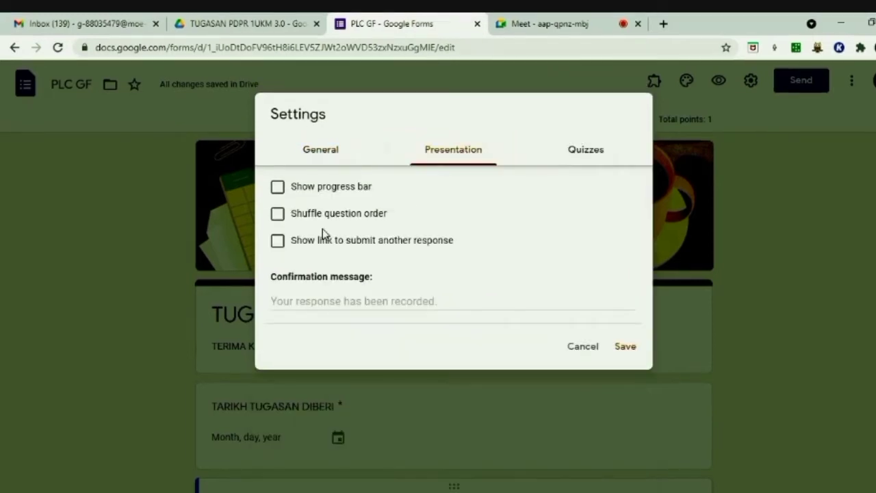
{"action": "left_click", "coordinate": [277, 243]}
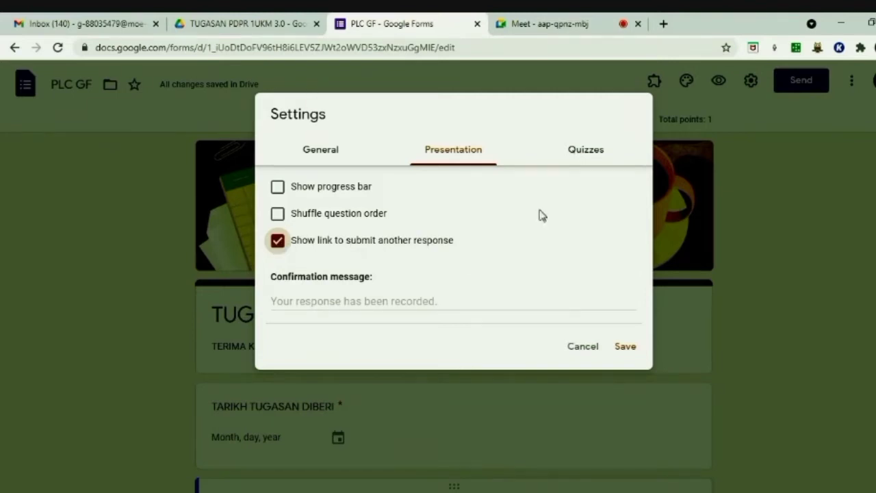
{"action": "left_click", "coordinate": [585, 156]}
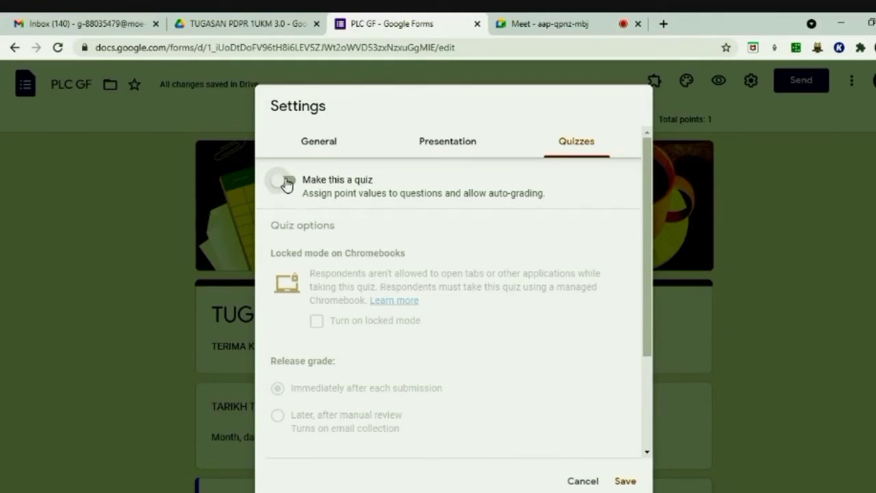
{"action": "left_click", "coordinate": [631, 478]}
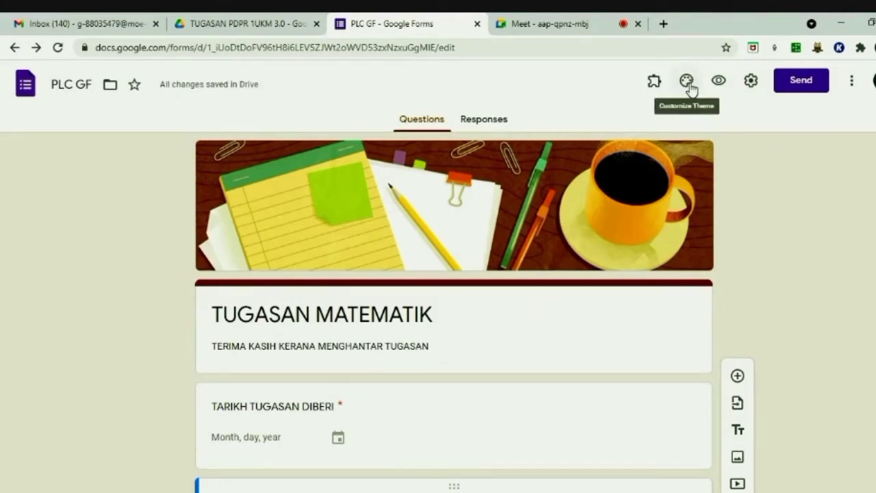
Step: Look over the form's theme options for header image, theme color and background color, and close them
{"action": "left_click", "coordinate": [687, 82]}
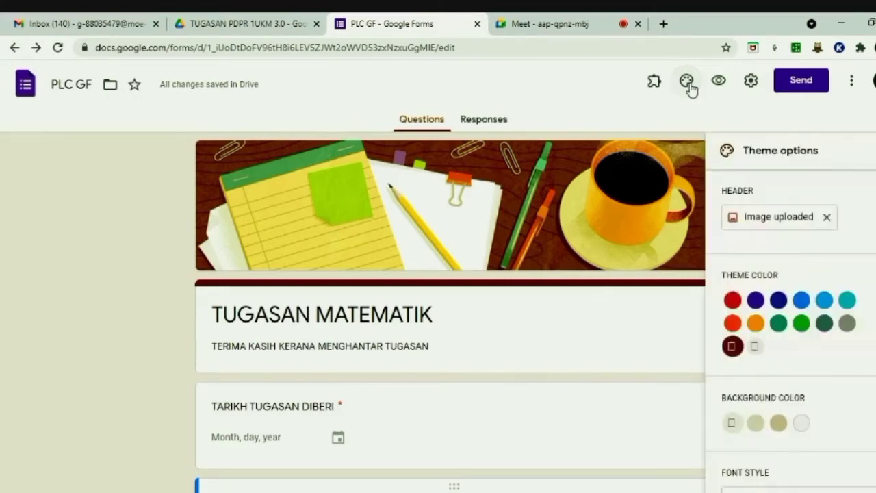
{"action": "left_click", "coordinate": [687, 82]}
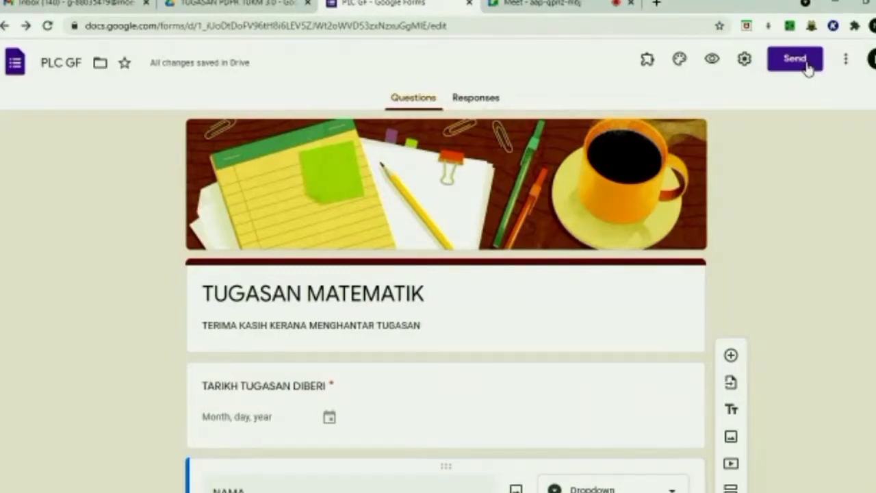
Step: Copy the form's sharing link as a shortened URL
{"action": "left_click", "coordinate": [807, 63]}
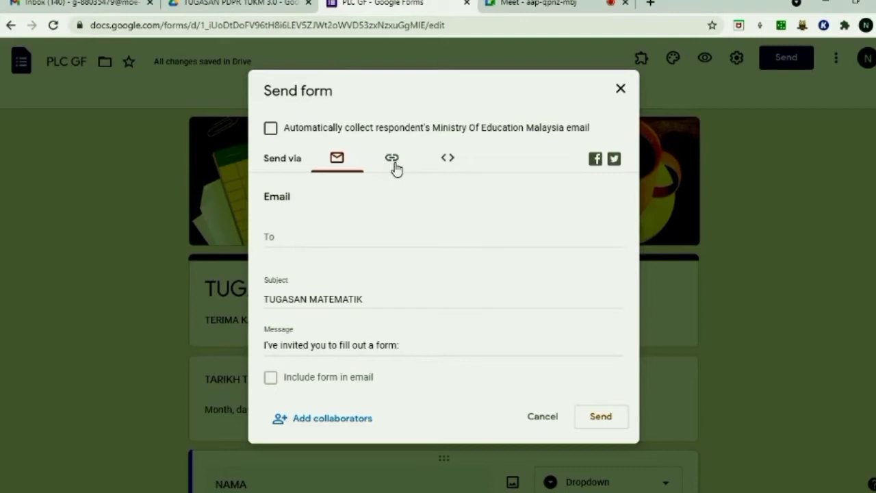
{"action": "left_click", "coordinate": [393, 159]}
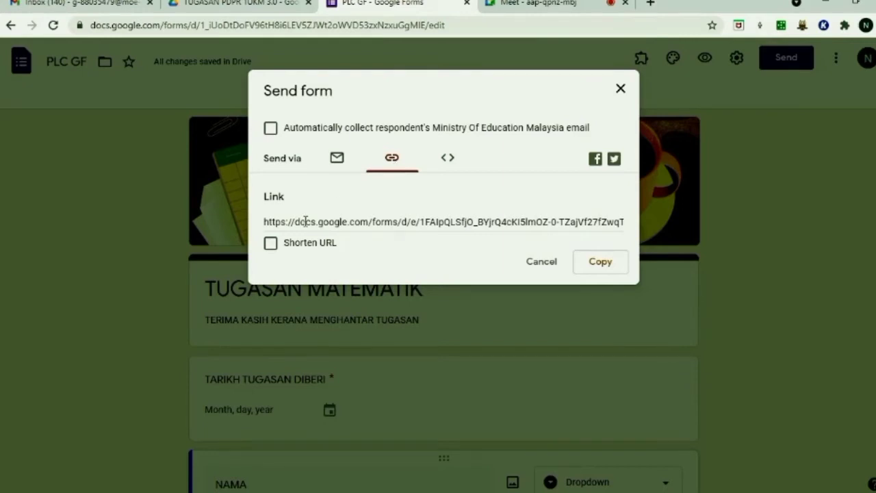
{"action": "left_click", "coordinate": [272, 246]}
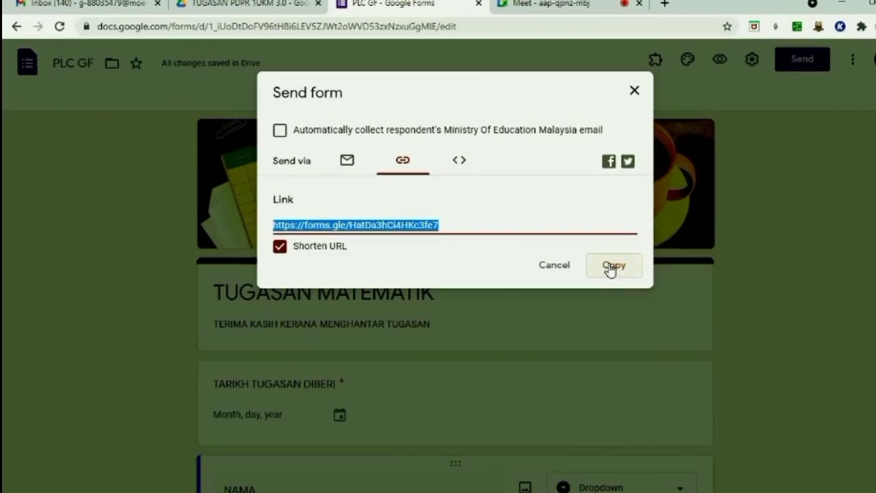
{"action": "left_click", "coordinate": [611, 268]}
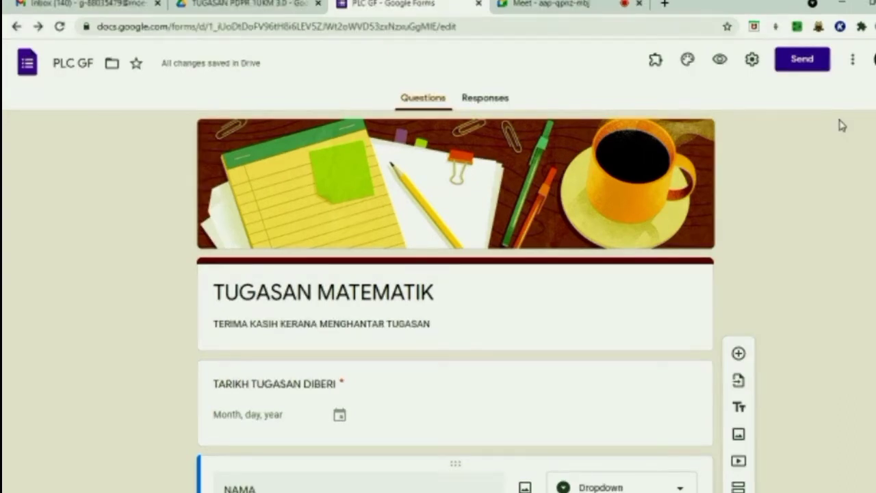
Step: Preview the form and examine its header, account notice and the TARIKH TUGASAN DIBERI, NAMA and GAMBAR TUGASAN questions
{"action": "left_click", "coordinate": [718, 64]}
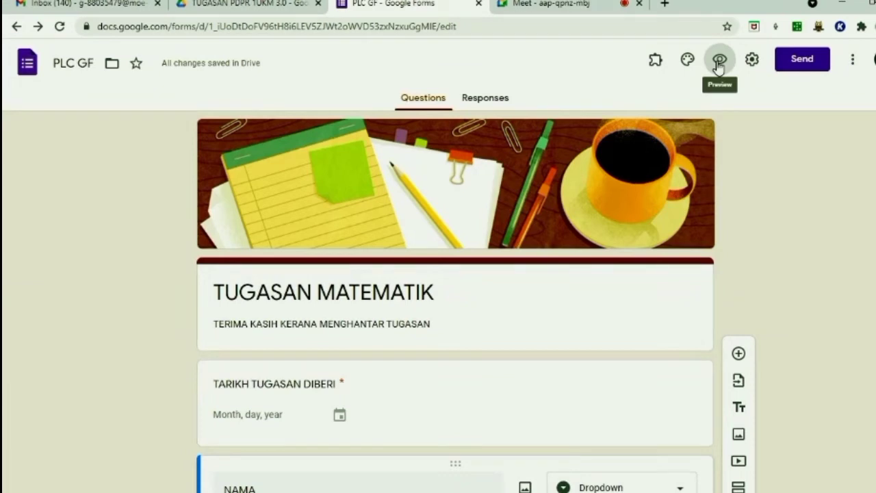
{"action": "left_click", "coordinate": [719, 64]}
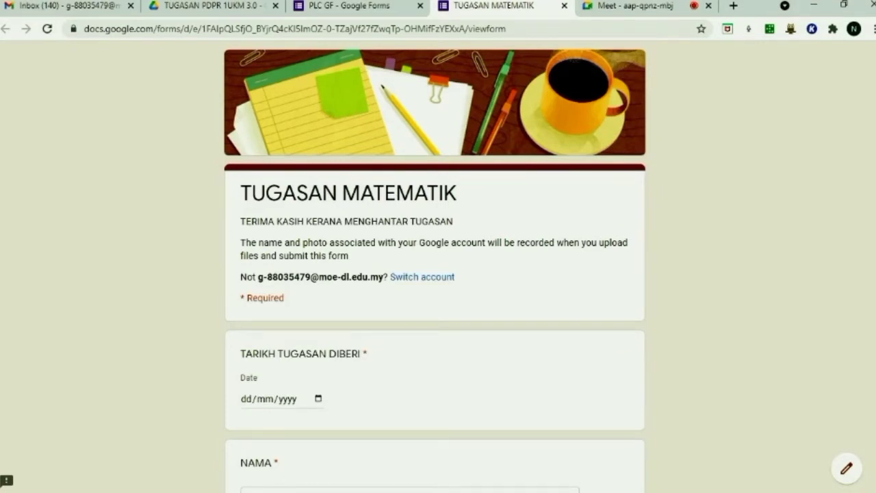
{"action": "scroll", "coordinate": [434, 274], "scroll_direction": "down", "scroll_amount": 2}
{"action": "scroll", "coordinate": [434, 274], "scroll_direction": "up", "scroll_amount": 2}
{"action": "scroll", "coordinate": [434, 274], "scroll_direction": "down", "scroll_amount": 1}
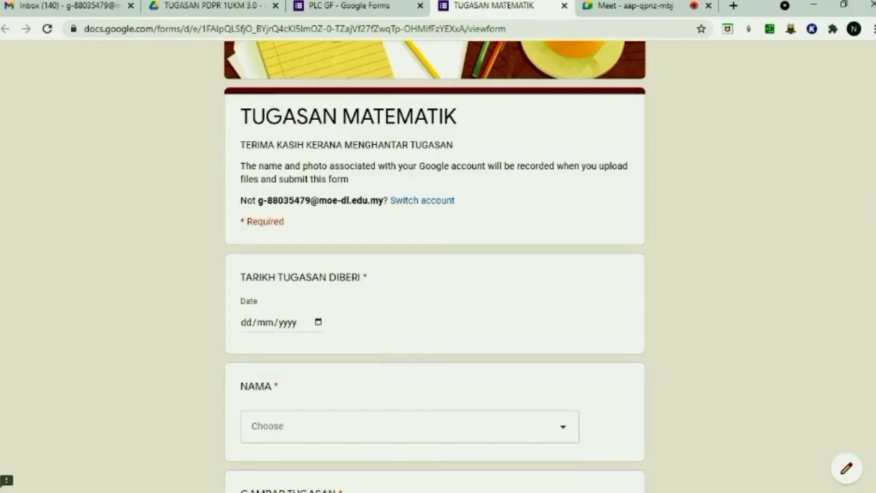
{"action": "scroll", "coordinate": [434, 267], "scroll_direction": "down", "scroll_amount": 1}
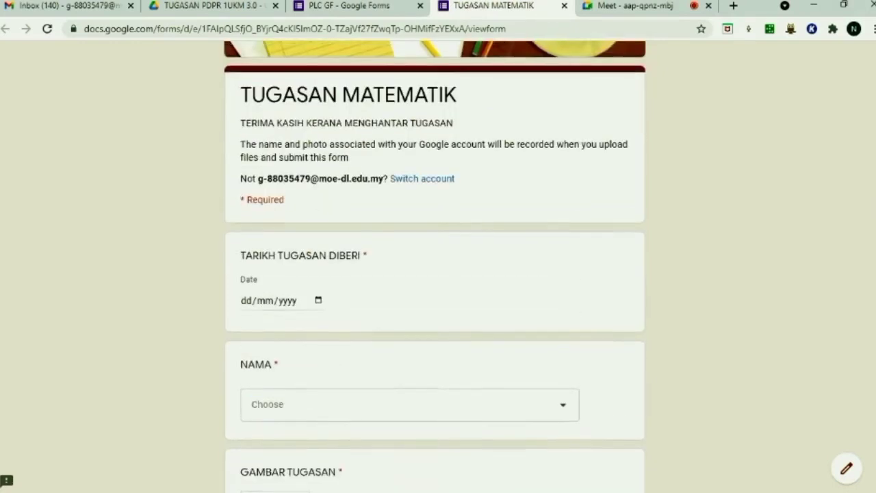
{"action": "scroll", "coordinate": [434, 266], "scroll_direction": "up", "scroll_amount": 1}
{"action": "scroll", "coordinate": [435, 267], "scroll_direction": "up", "scroll_amount": 1}
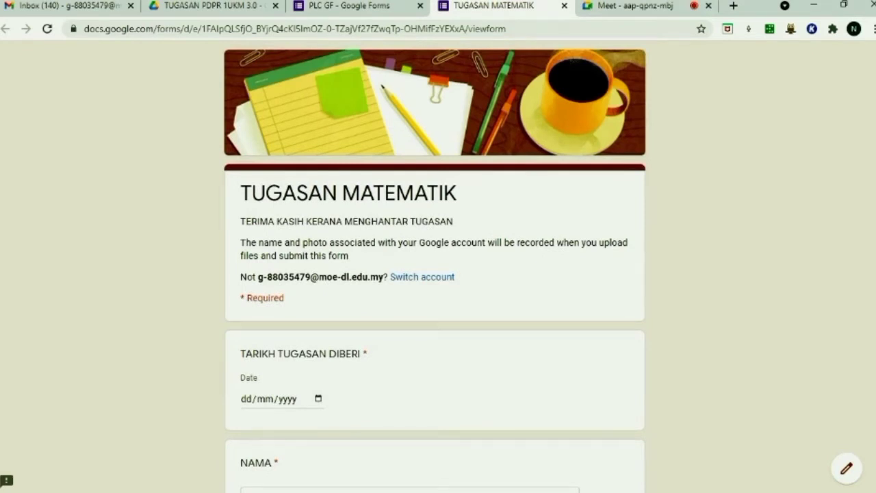
Step: Answer TARIKH TUGASAN DIBERI in the form preview with the date 15/07/2021
{"action": "scroll", "coordinate": [435, 267], "scroll_direction": "down", "scroll_amount": 1}
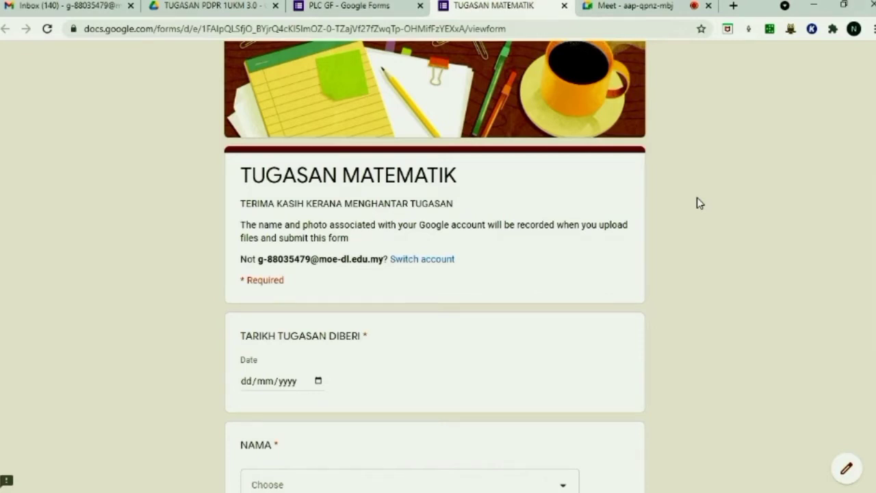
{"action": "scroll", "coordinate": [319, 299], "scroll_direction": "down", "scroll_amount": 1}
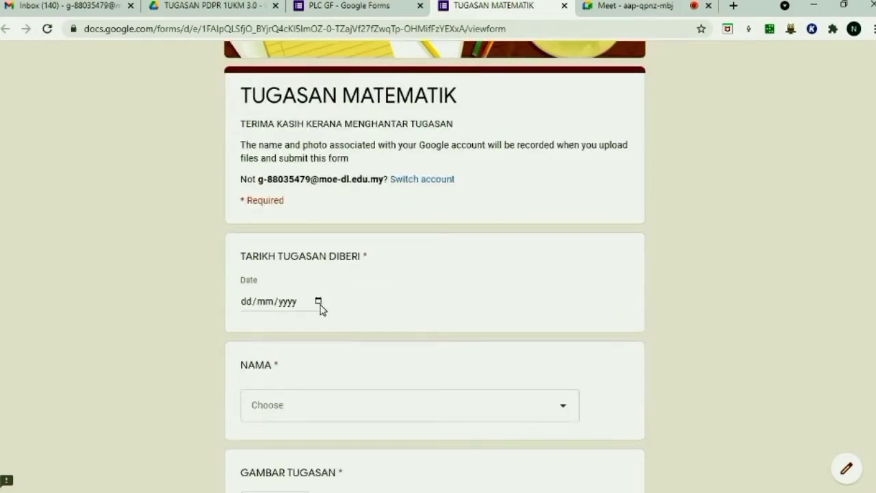
{"action": "left_click", "coordinate": [319, 303]}
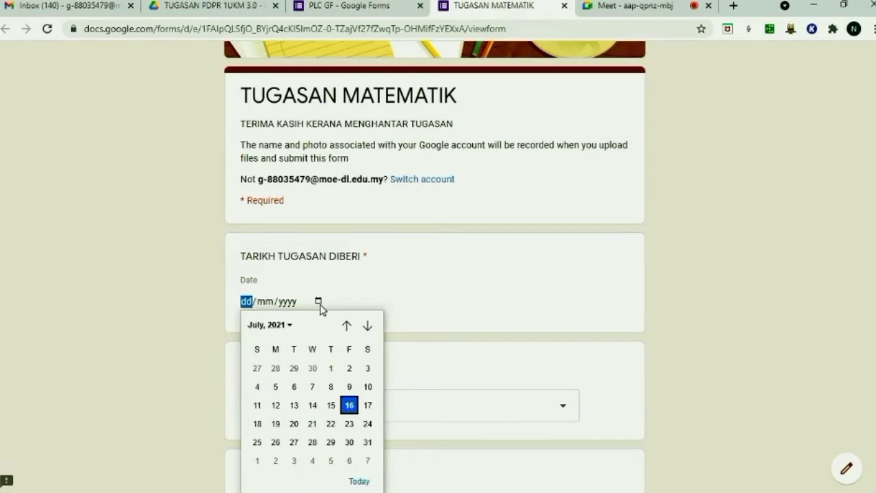
{"action": "left_click", "coordinate": [331, 406]}
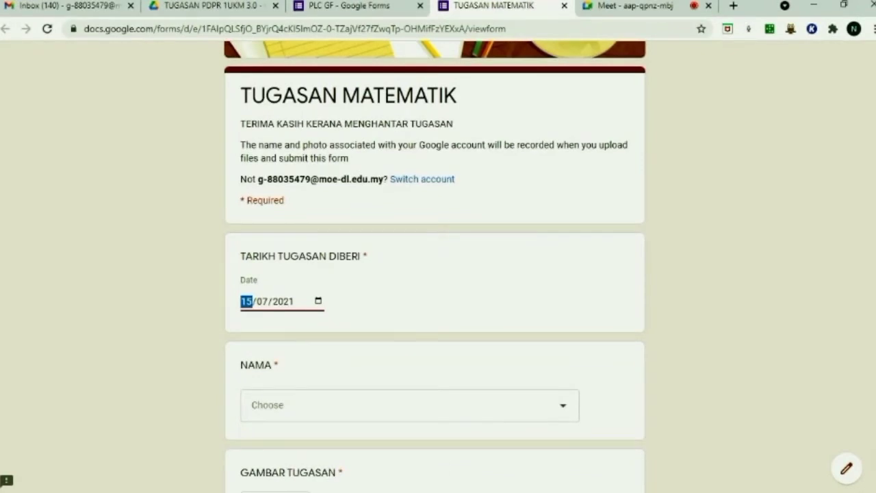
{"action": "scroll", "coordinate": [435, 267], "scroll_direction": "down", "scroll_amount": 1}
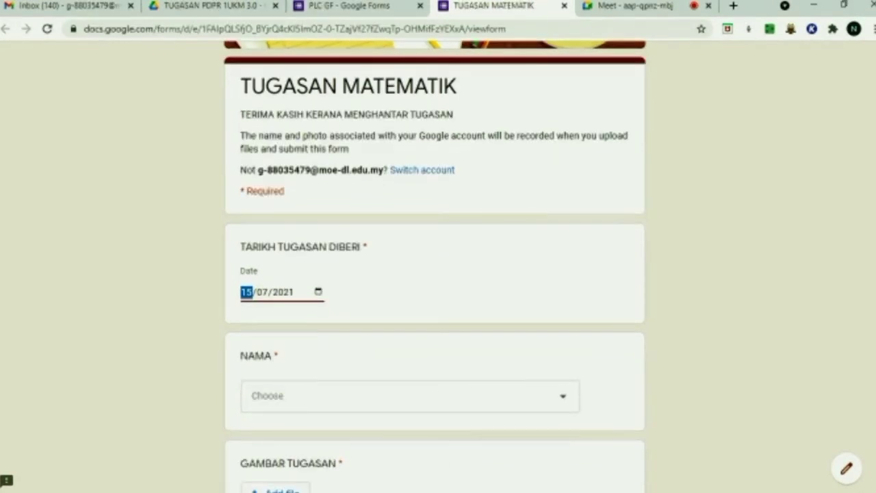
Step: Answer the NAMA question in the form preview with the first student's name in the list
{"action": "scroll", "coordinate": [435, 267], "scroll_direction": "down", "scroll_amount": 4}
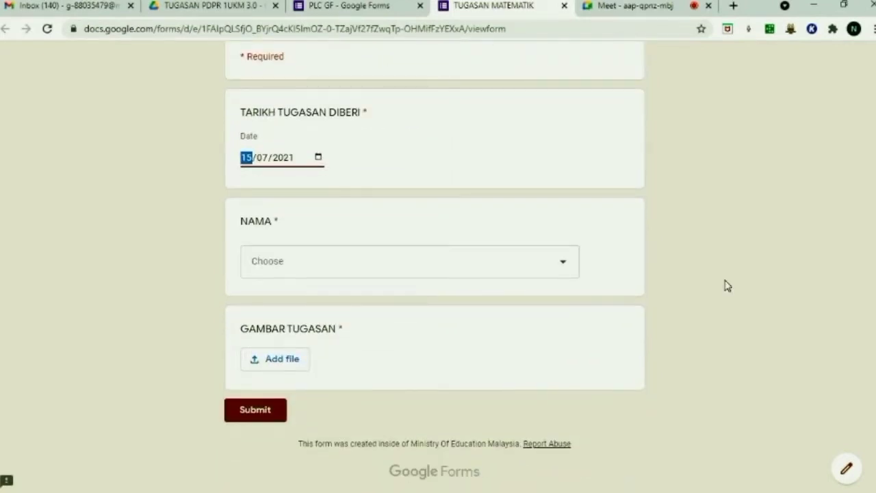
{"action": "left_click", "coordinate": [551, 261]}
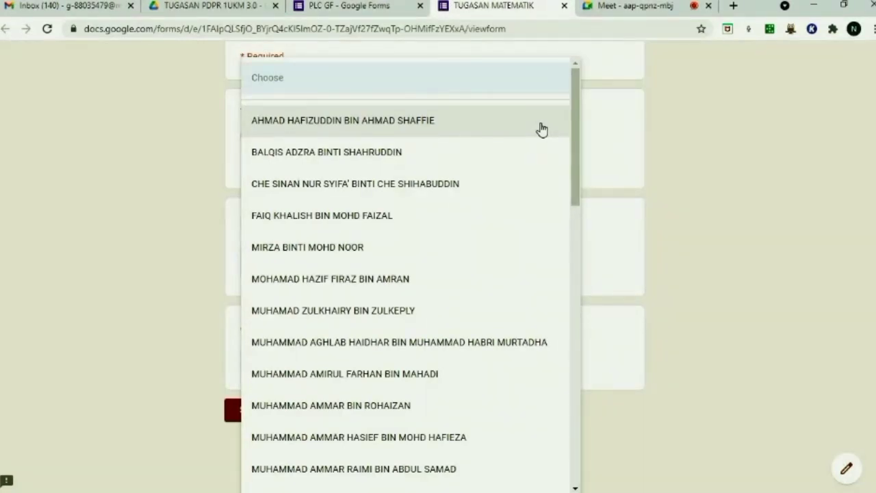
{"action": "left_click", "coordinate": [541, 129]}
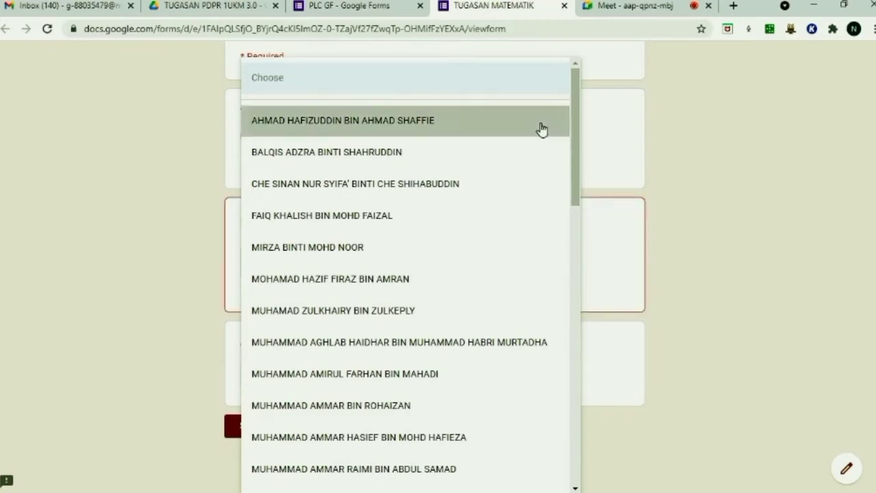
{"action": "left_click", "coordinate": [540, 128]}
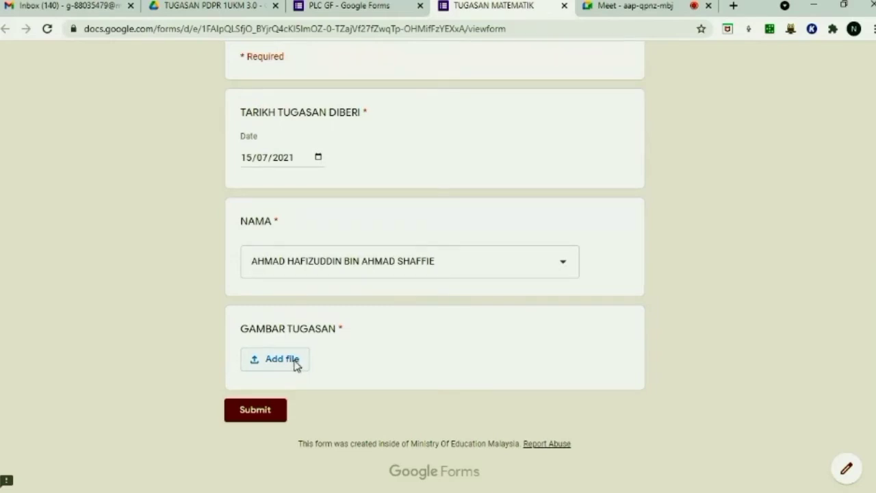
Step: Upload the picture 1.jpg from the device as the GAMBAR TUGASAN answer and submit the form
{"action": "left_click", "coordinate": [296, 365]}
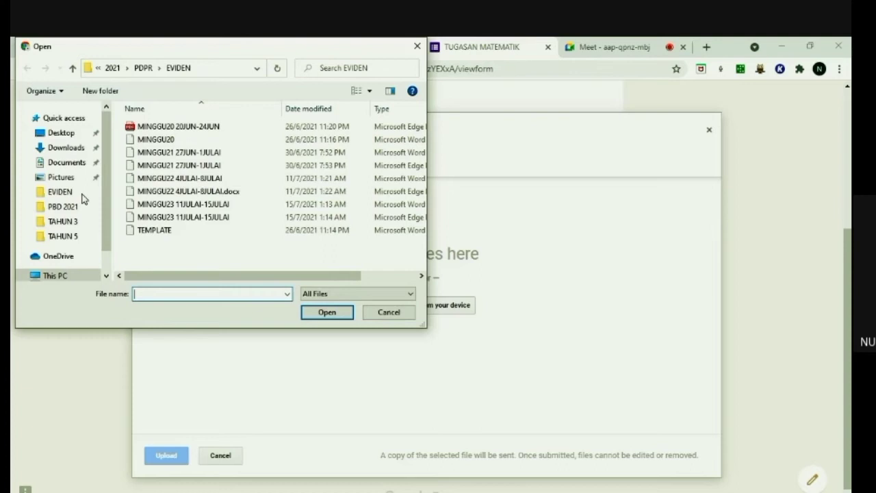
{"action": "left_click", "coordinate": [74, 134]}
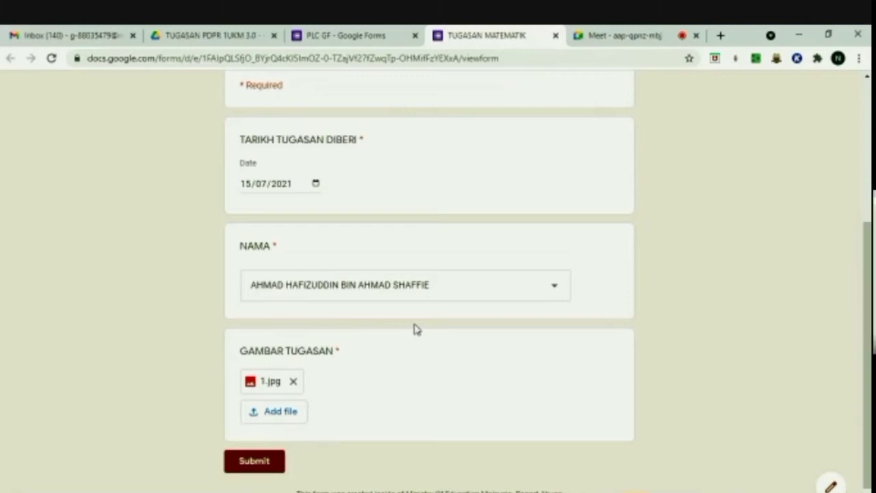
{"action": "left_click", "coordinate": [260, 464]}
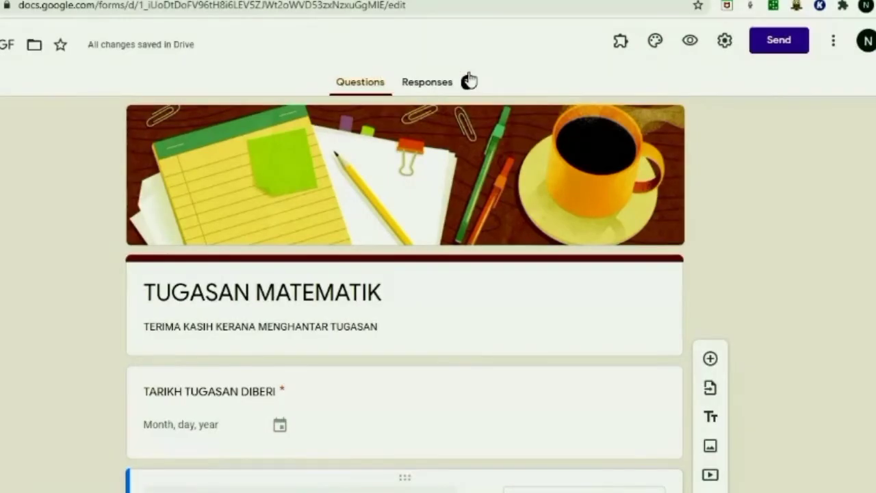
Step: Create a new spreadsheet named PLC GF (Responses) from the form's collected responses
{"action": "left_click", "coordinate": [427, 83]}
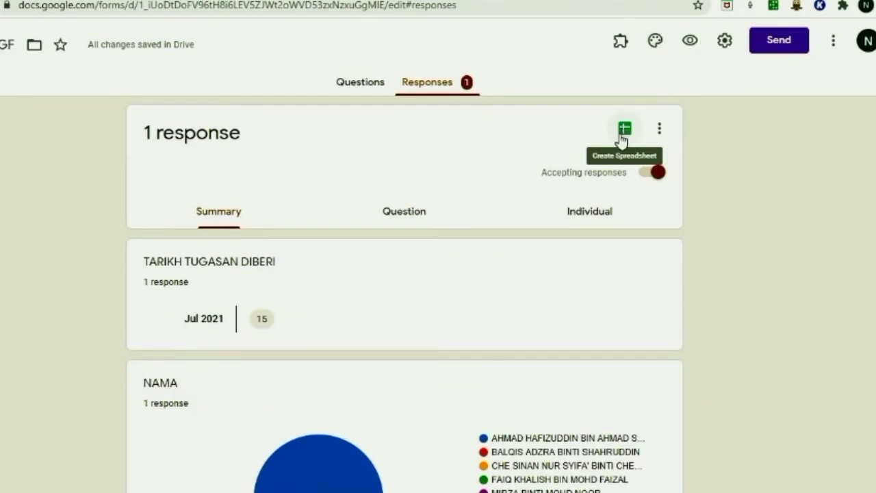
{"action": "left_click", "coordinate": [623, 130]}
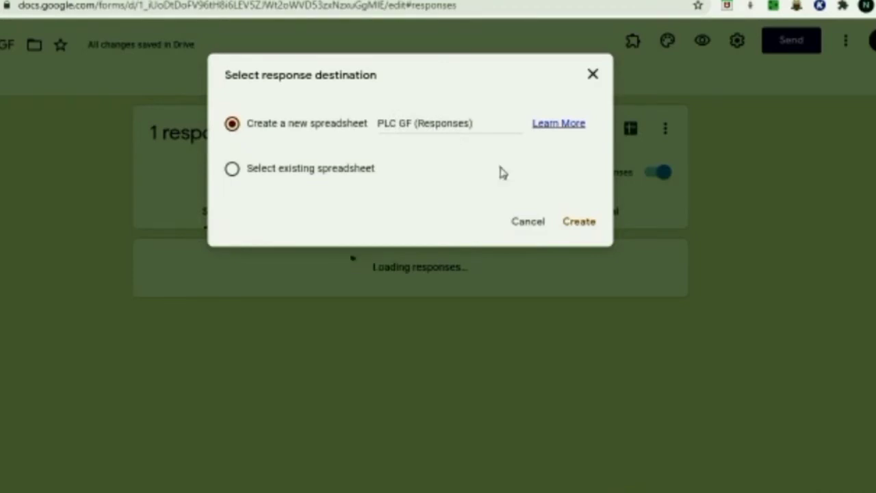
{"action": "left_click", "coordinate": [578, 222]}
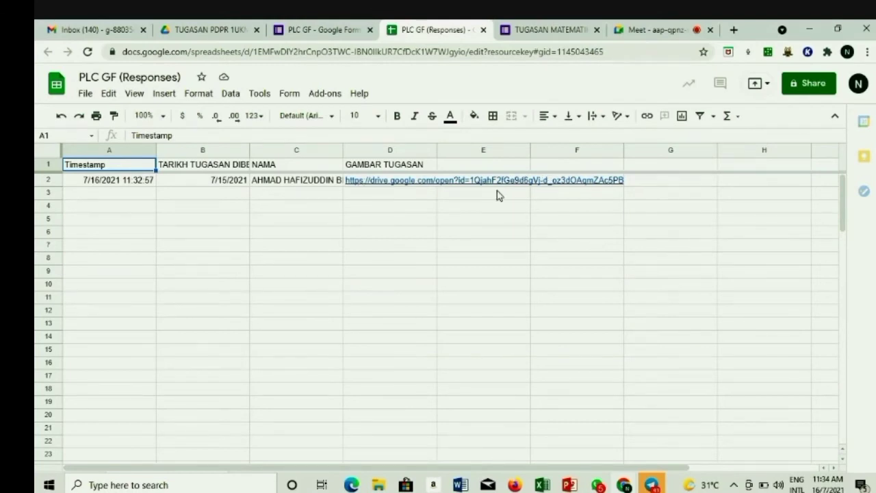
Step: Open the uploaded assignment picture from the GAMBAR TUGASAN link in cell D2 of the response sheet
{"action": "mouse_move", "coordinate": [382, 179]}
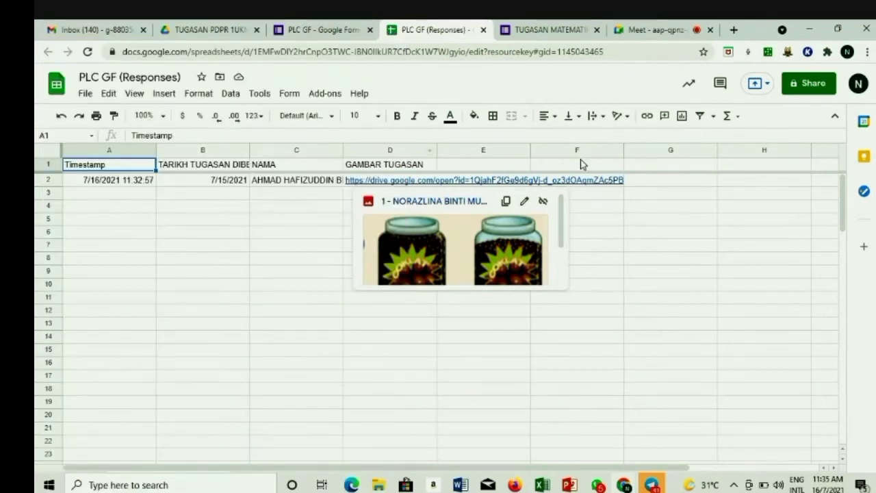
{"action": "left_click", "coordinate": [424, 180]}
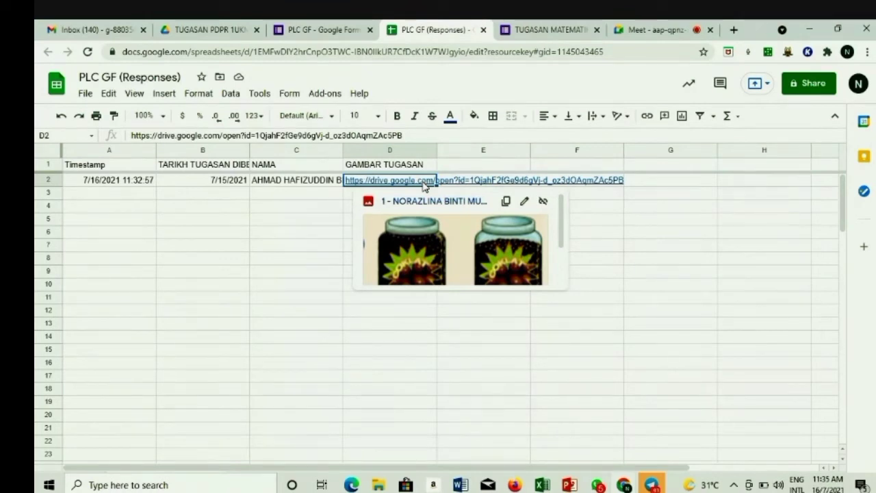
{"action": "left_click", "coordinate": [423, 182]}
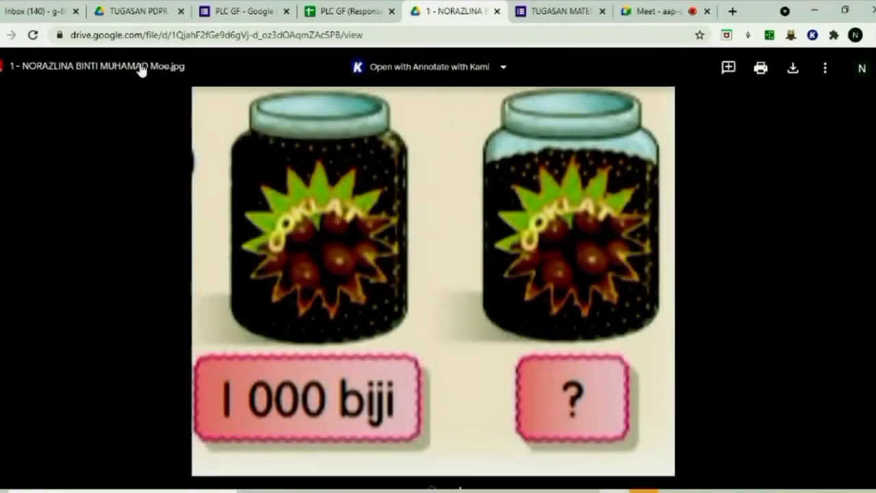